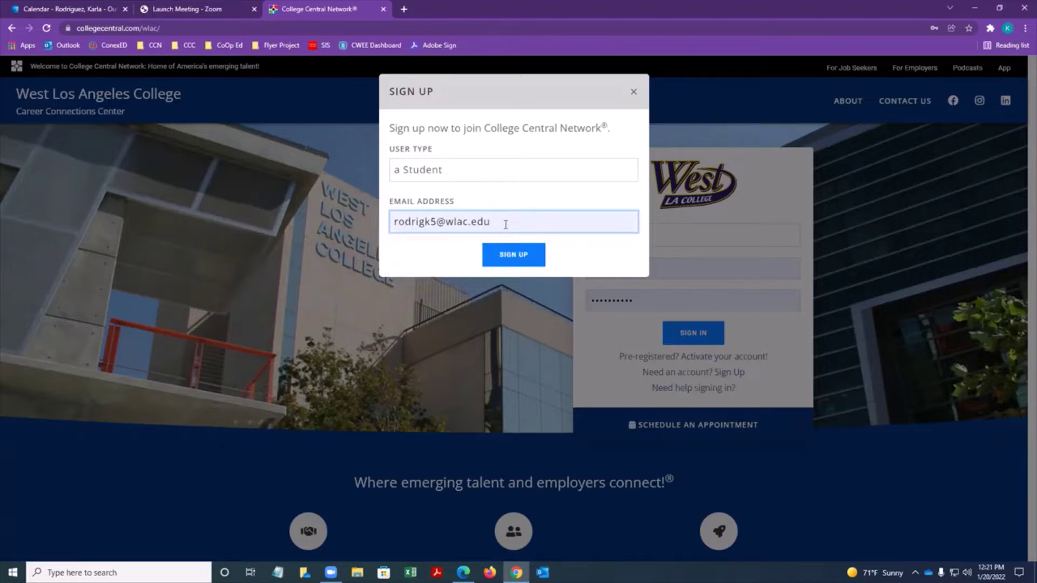
# Submit the Student sign-up request with the school e-mail address.
pyautogui.click(516, 255)
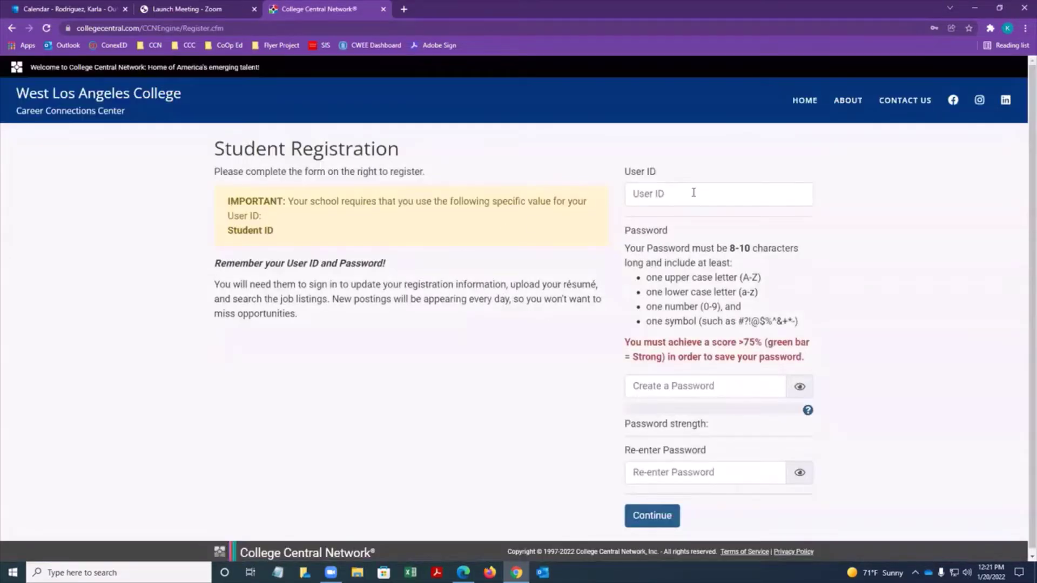
# Use the student ID as User ID, set and confirm a strong password, and continue.
pyautogui.click(693, 193)
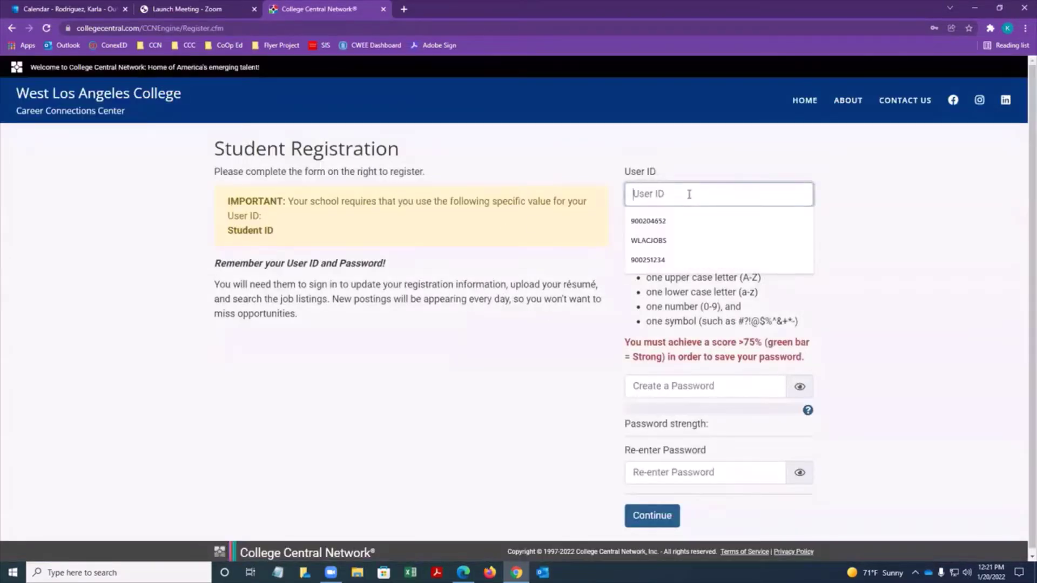
pyautogui.click(669, 260)
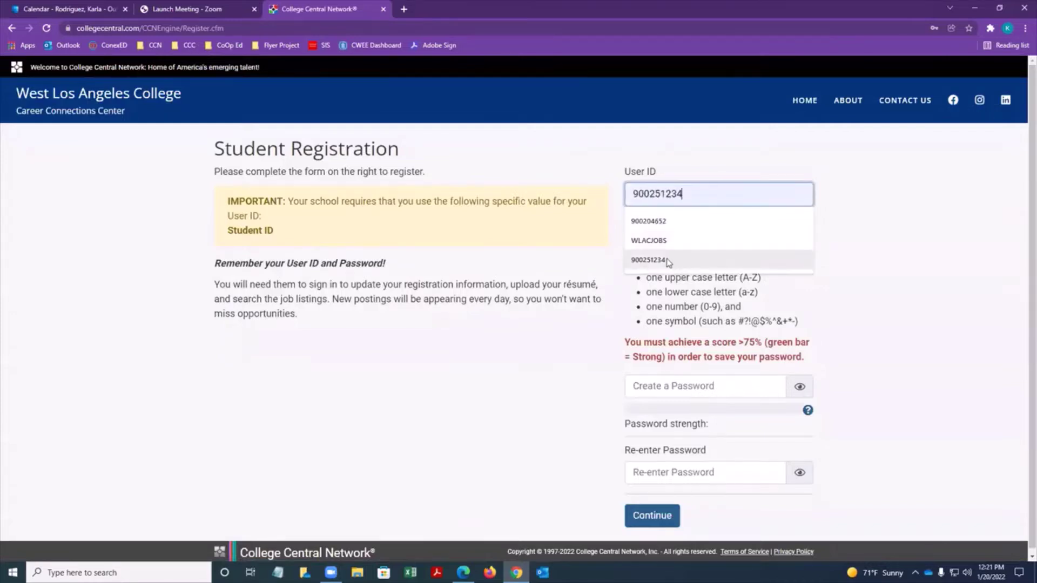
pyautogui.click(704, 388)
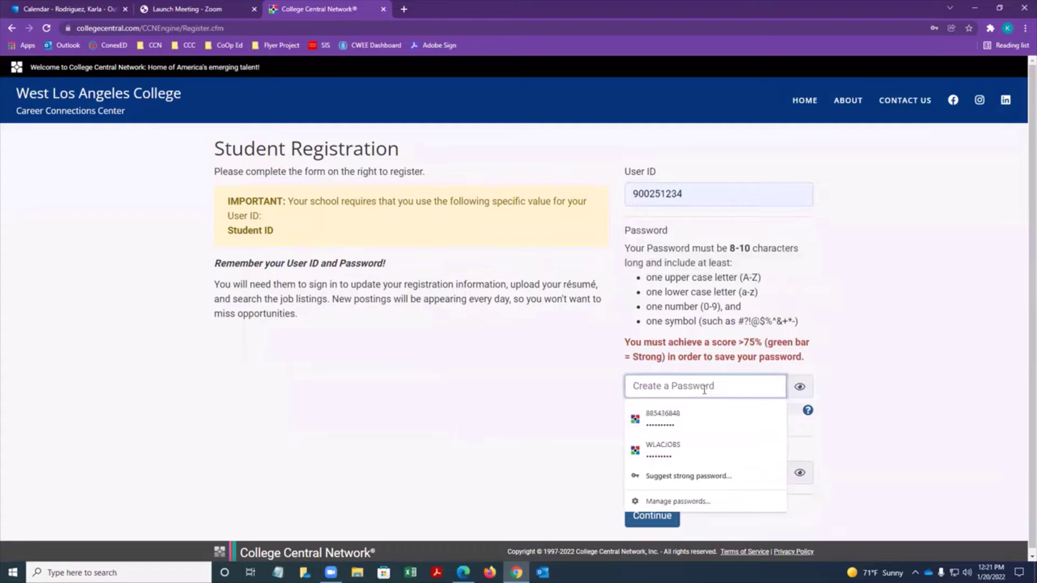
pyautogui.click(808, 412)
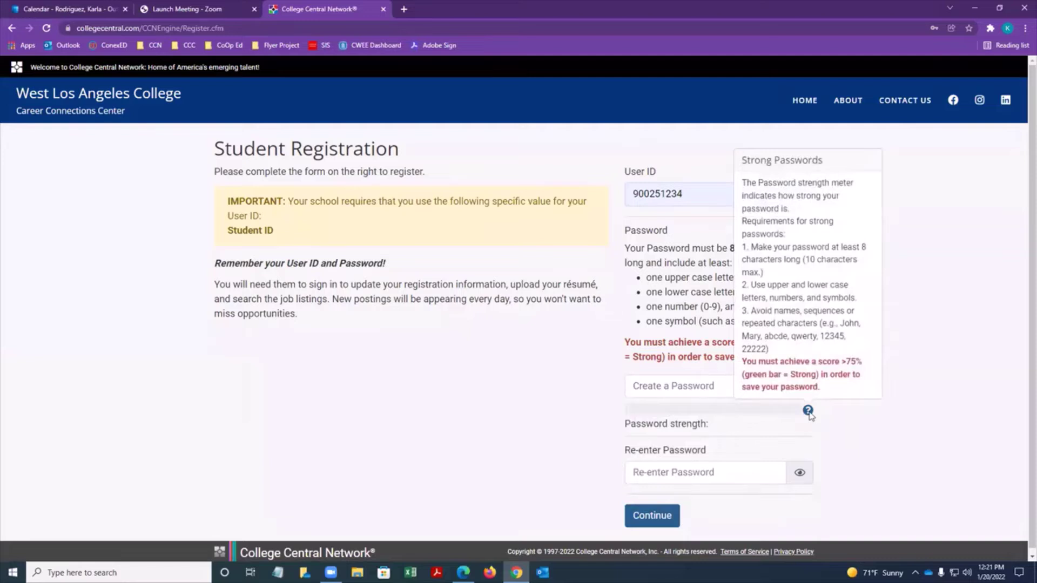
pyautogui.click(674, 389)
pyautogui.write('a')
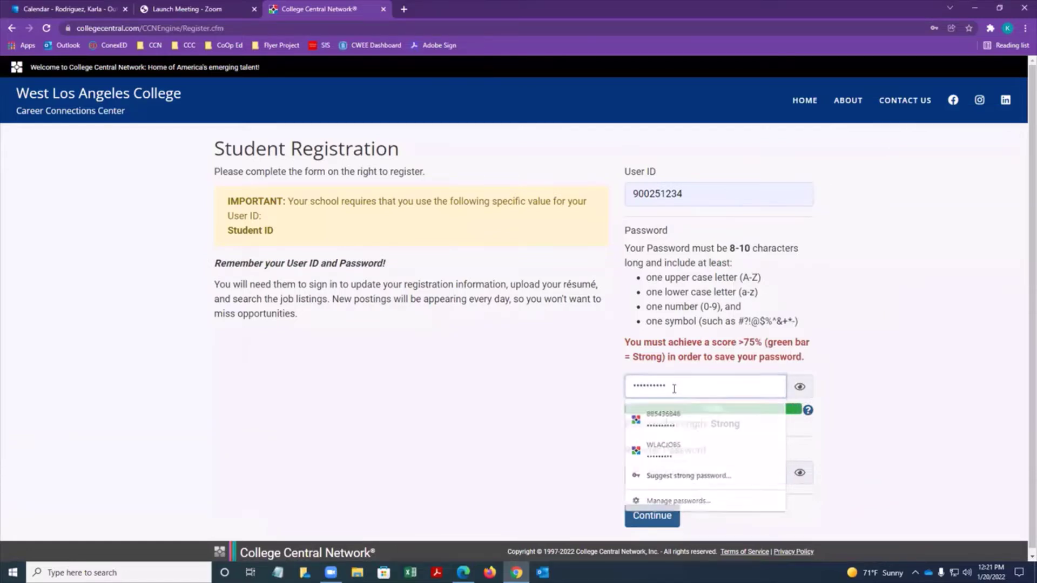
pyautogui.press('Tab')
pyautogui.write('a')
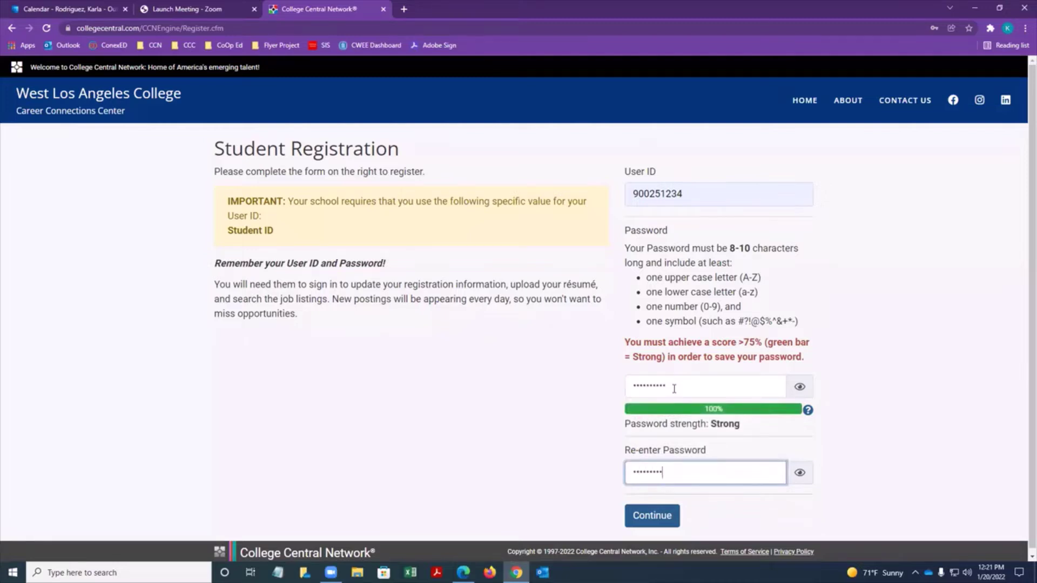
pyautogui.click(653, 515)
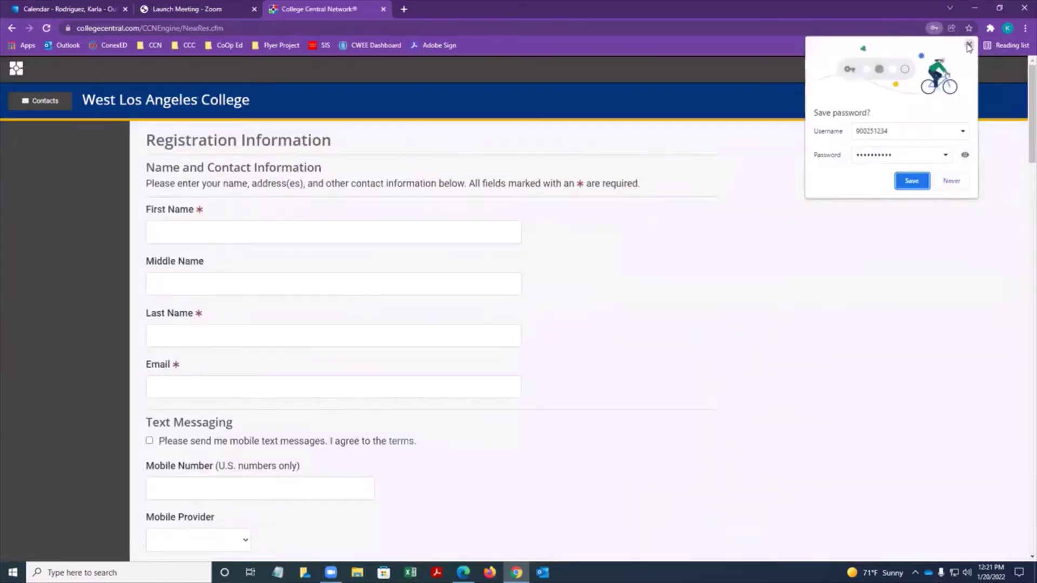
# Decline Chrome's save-password offer and go to the Mobile Number field.
pyautogui.click(968, 46)
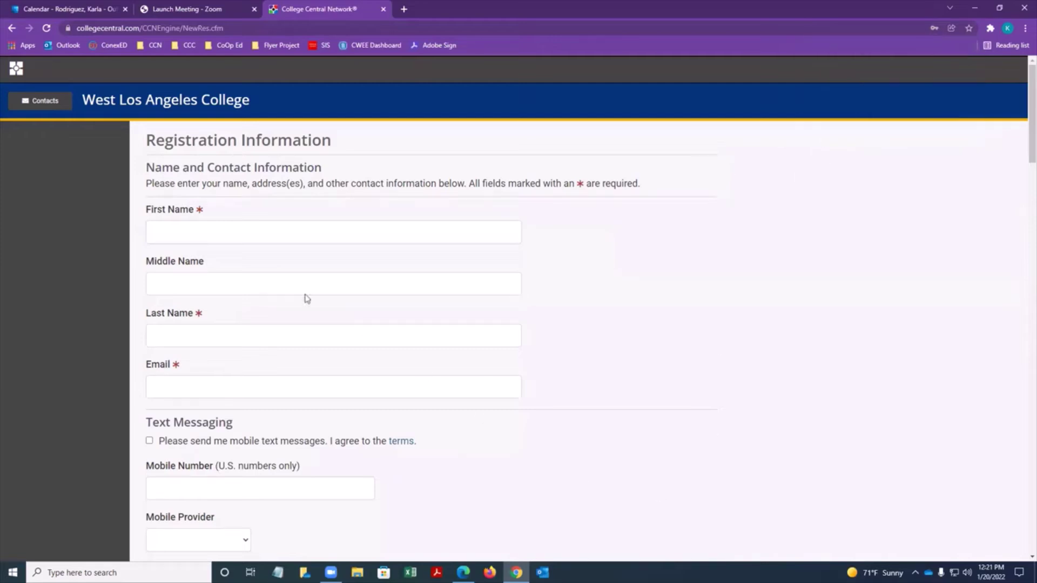
pyautogui.scroll(-1, 220, 278)
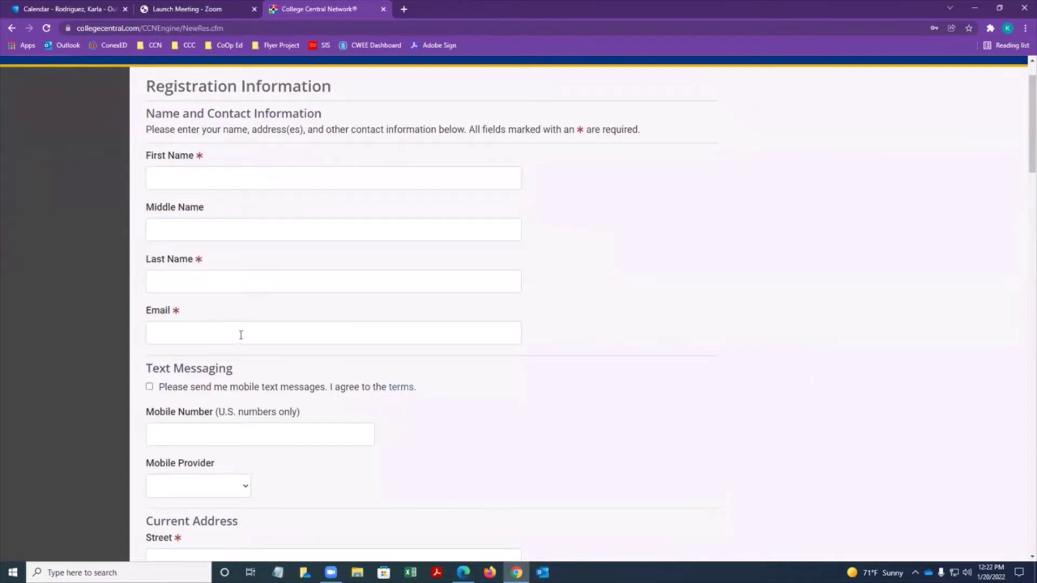
pyautogui.scroll(-2, 241, 335)
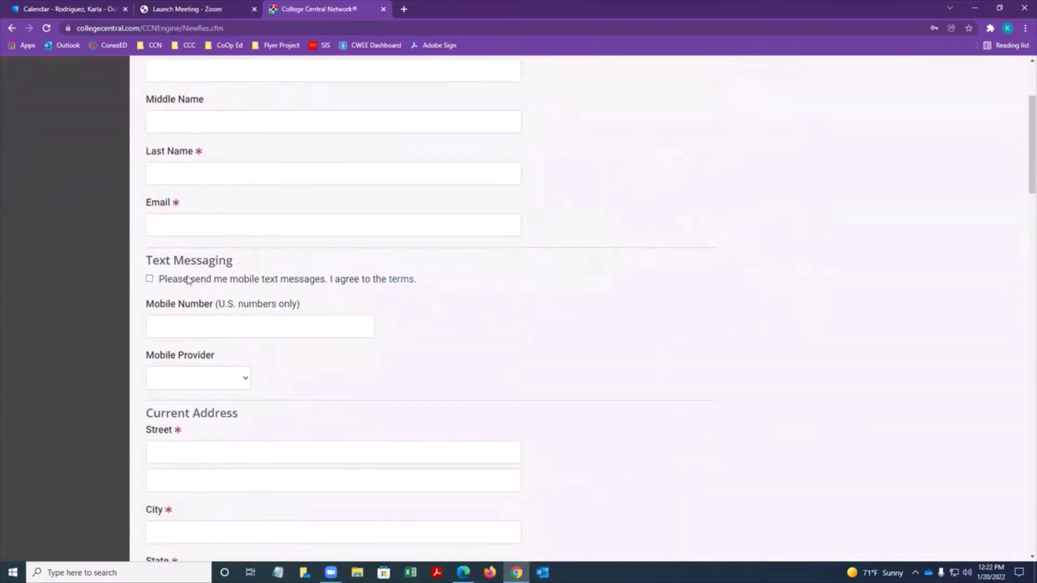
pyautogui.click(257, 328)
# Scroll down the registration form to the Preferences and Qualifications section.
pyautogui.scroll(-3, 410, 305)
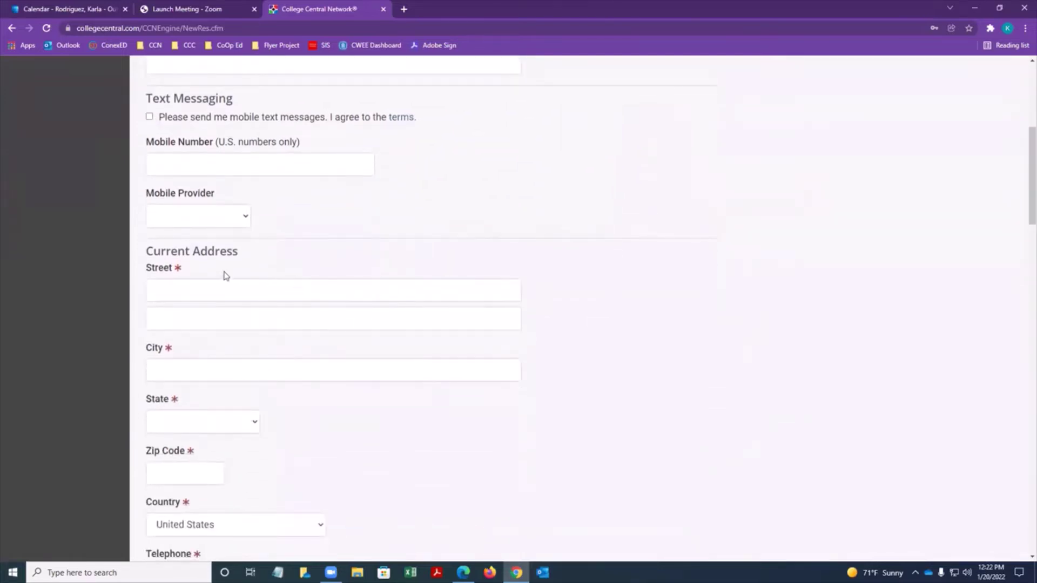
pyautogui.scroll(-3, 226, 276)
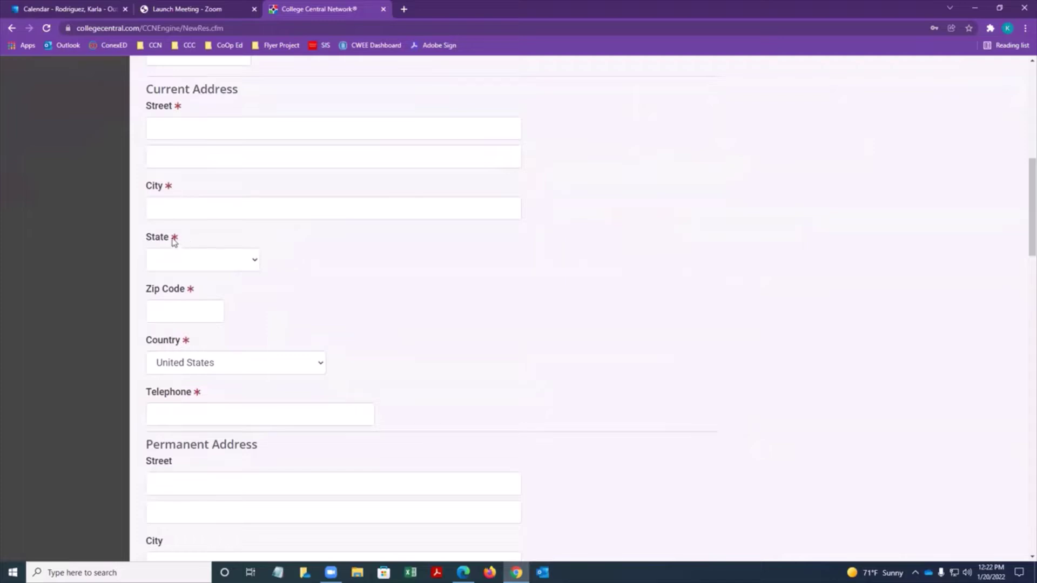
pyautogui.scroll(-1, 232, 296)
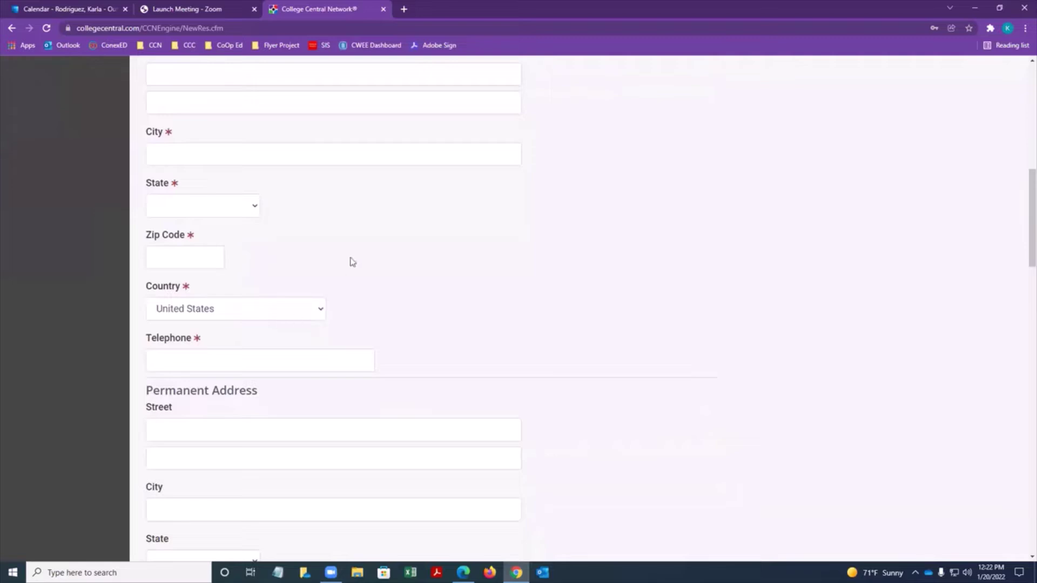
pyautogui.scroll(-2, 351, 346)
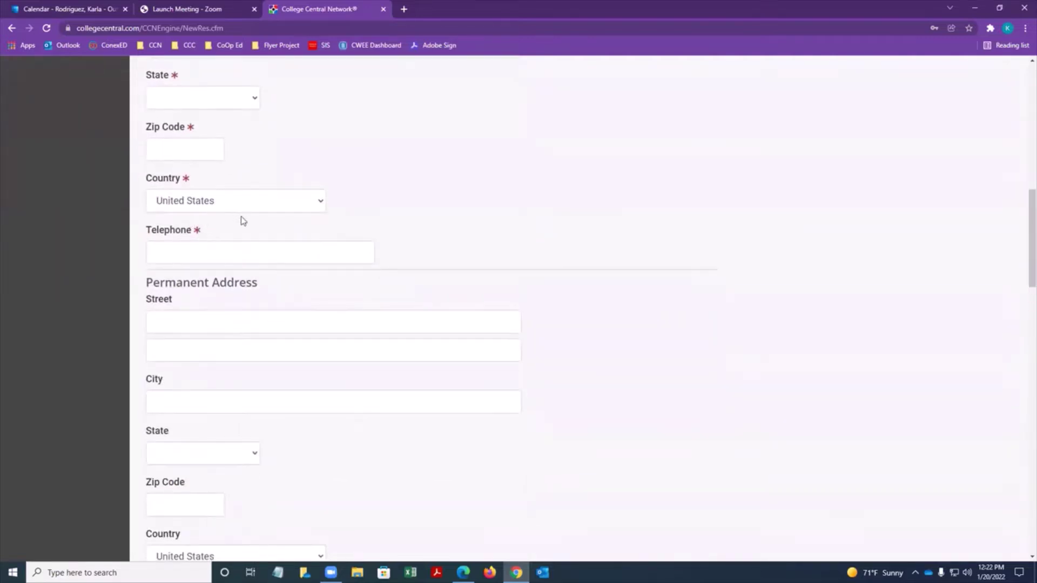
pyautogui.scroll(-2, 318, 248)
pyautogui.scroll(6, 218, 239)
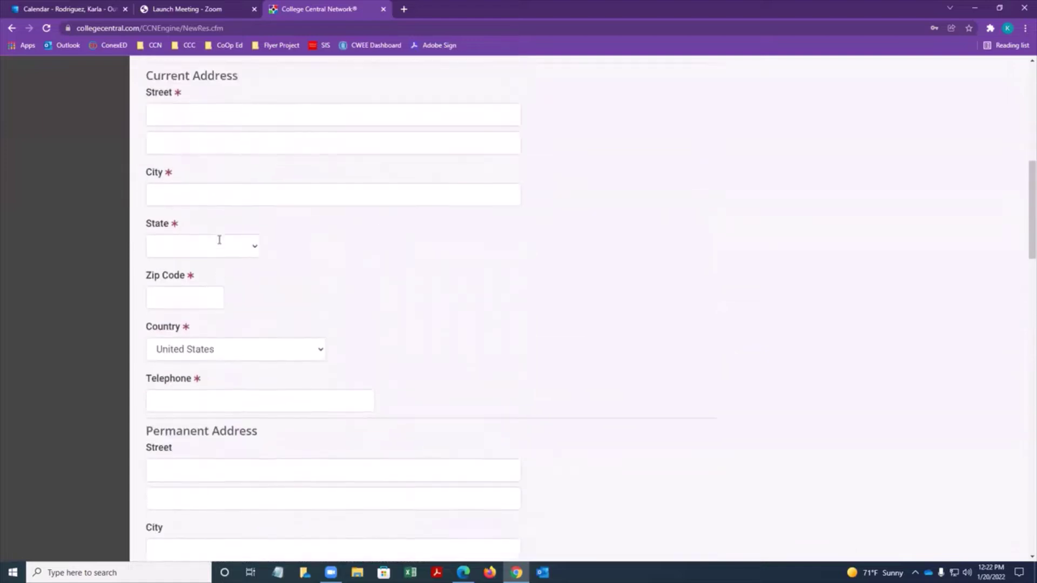
pyautogui.scroll(-5, 186, 178)
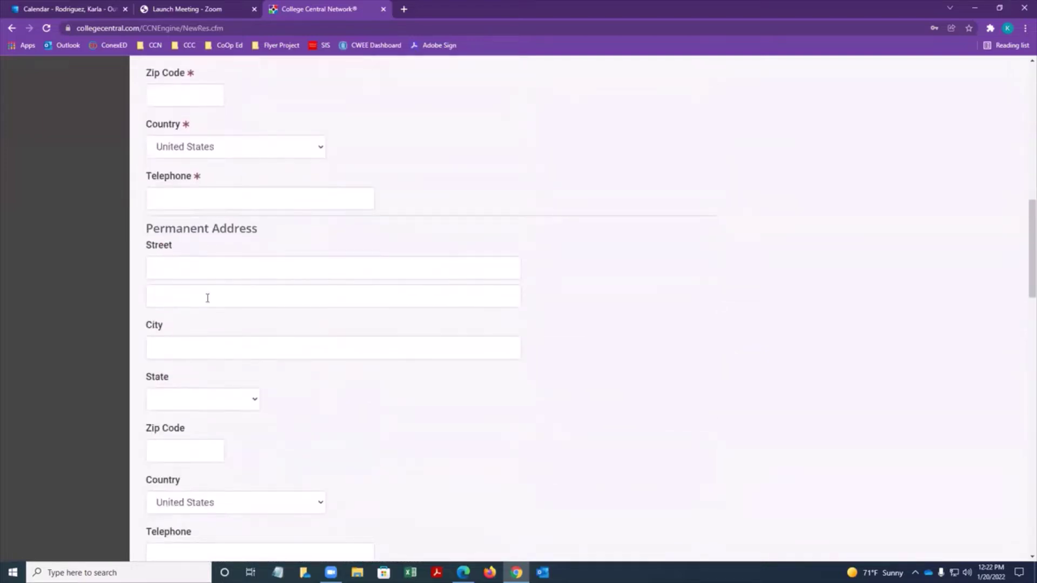
pyautogui.scroll(-6, 266, 310)
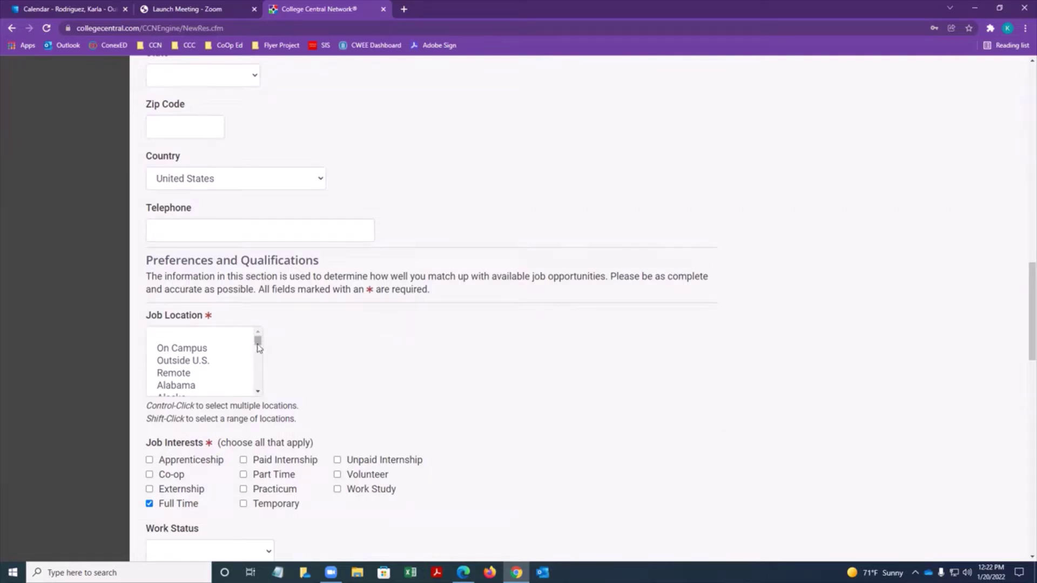
# Change the job interests from Full Time to Paid Internship.
pyautogui.scroll(-2, 241, 365)
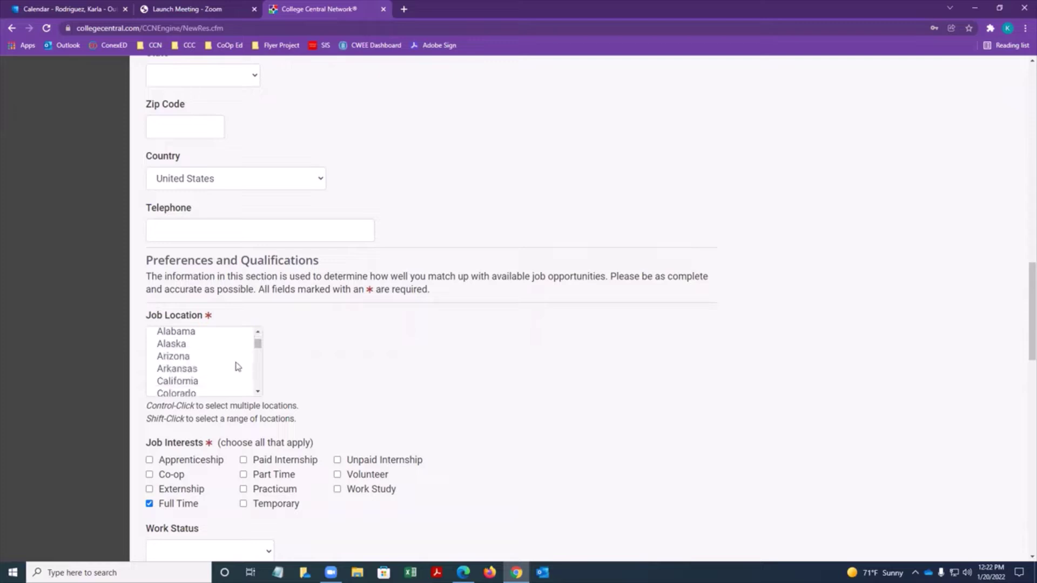
pyautogui.scroll(1, 235, 366)
pyautogui.scroll(-2, 238, 367)
pyautogui.scroll(-2, 224, 340)
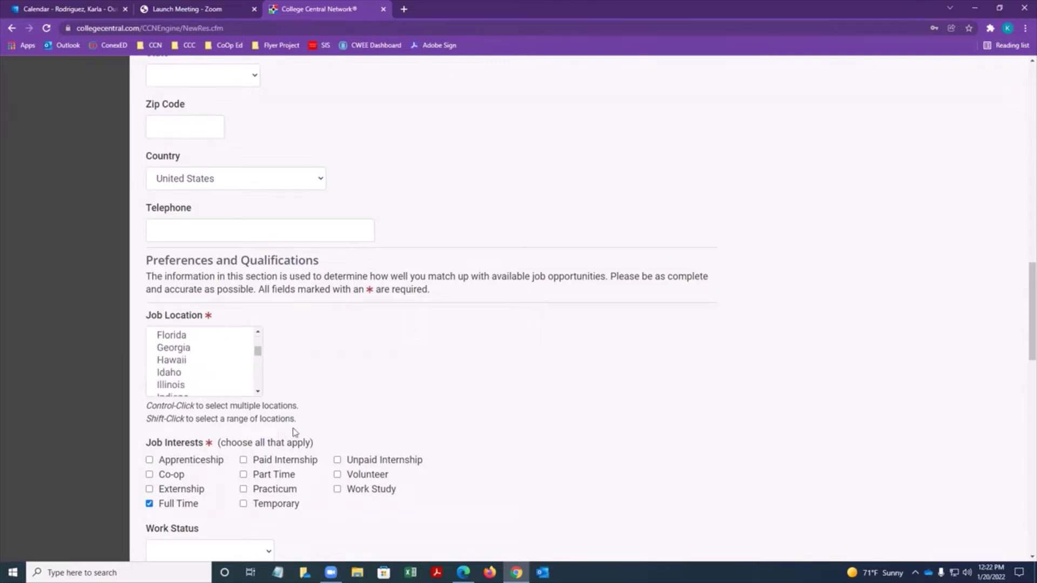
pyautogui.scroll(-1, 392, 464)
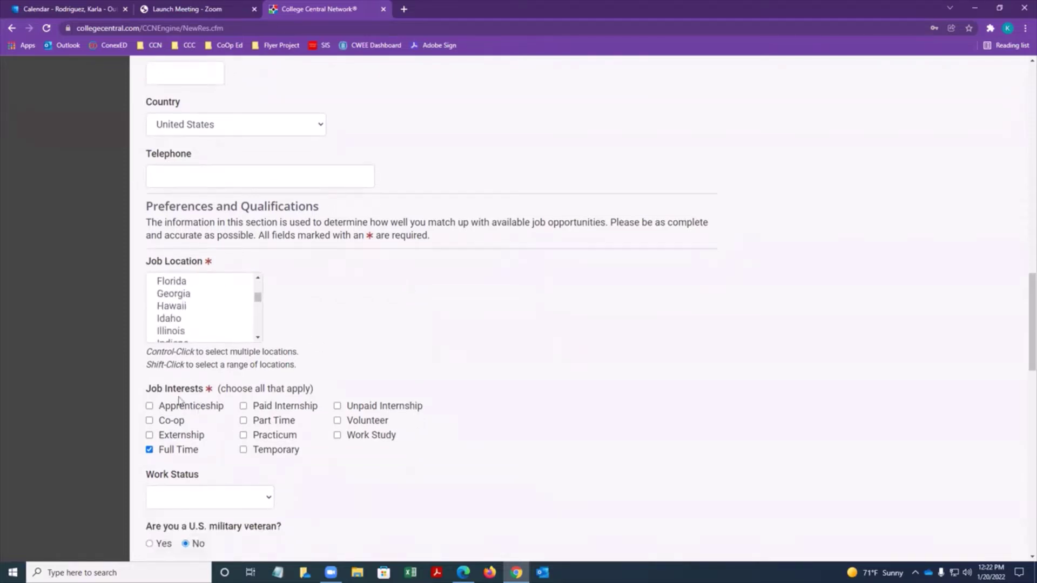
pyautogui.click(150, 450)
pyautogui.click(244, 407)
# Review the work status and degree options without choosing any.
pyautogui.scroll(-1, 340, 412)
pyautogui.click(261, 447)
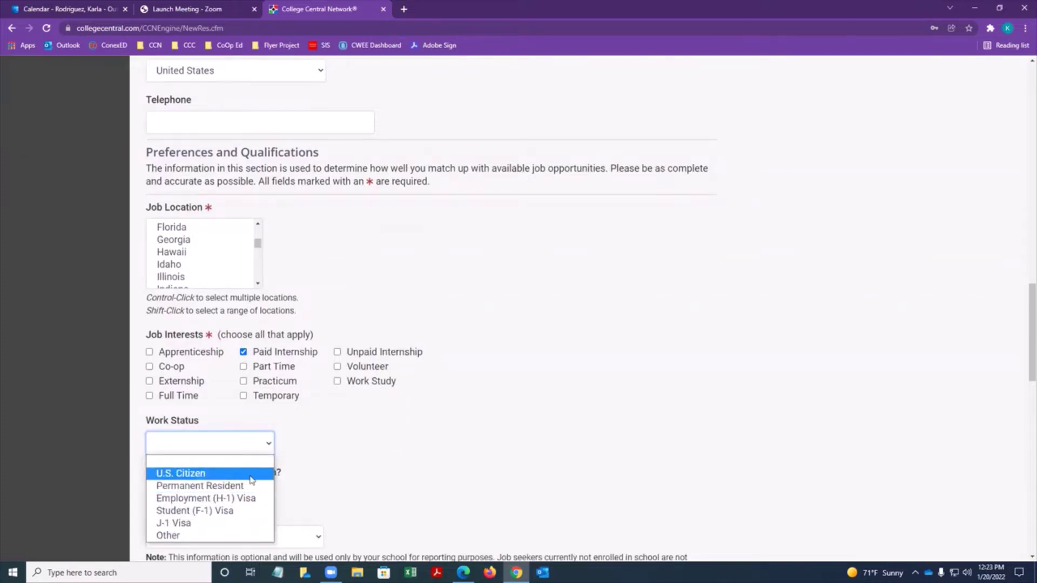
pyautogui.click(421, 435)
pyautogui.scroll(-1, 186, 404)
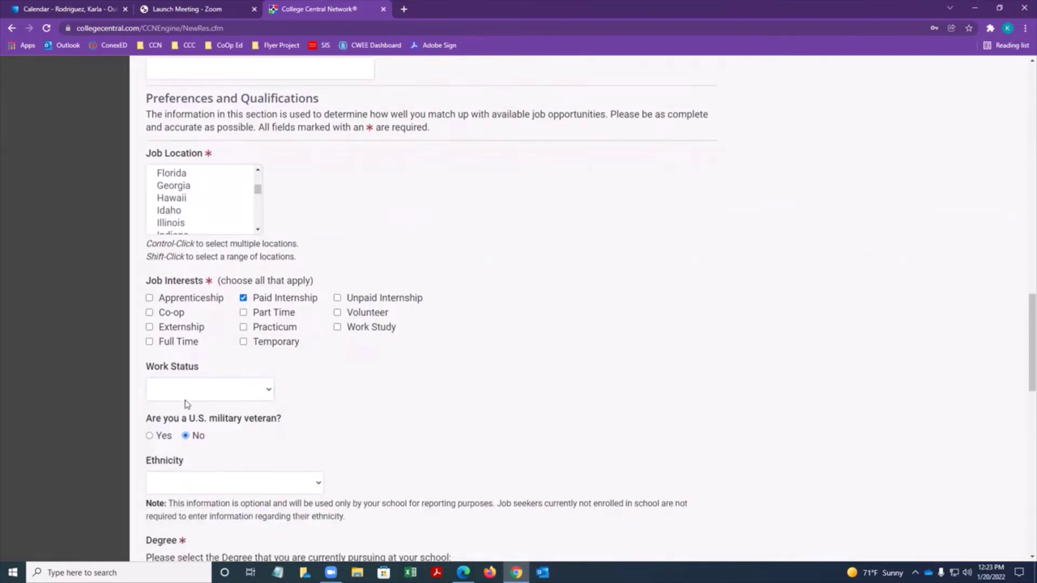
pyautogui.scroll(-1, 186, 404)
pyautogui.scroll(-2, 318, 351)
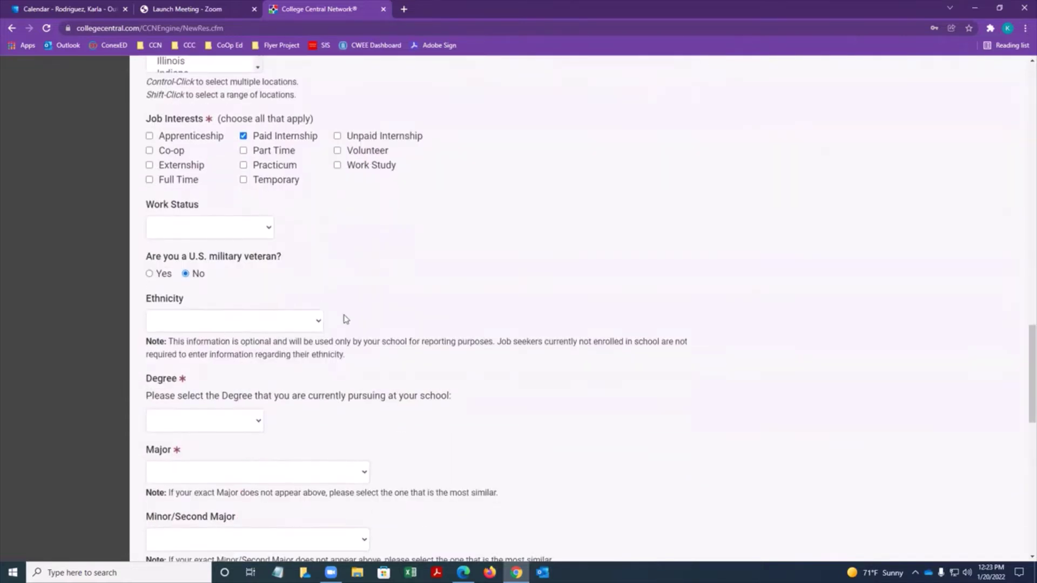
pyautogui.scroll(-1, 260, 410)
pyautogui.click(238, 420)
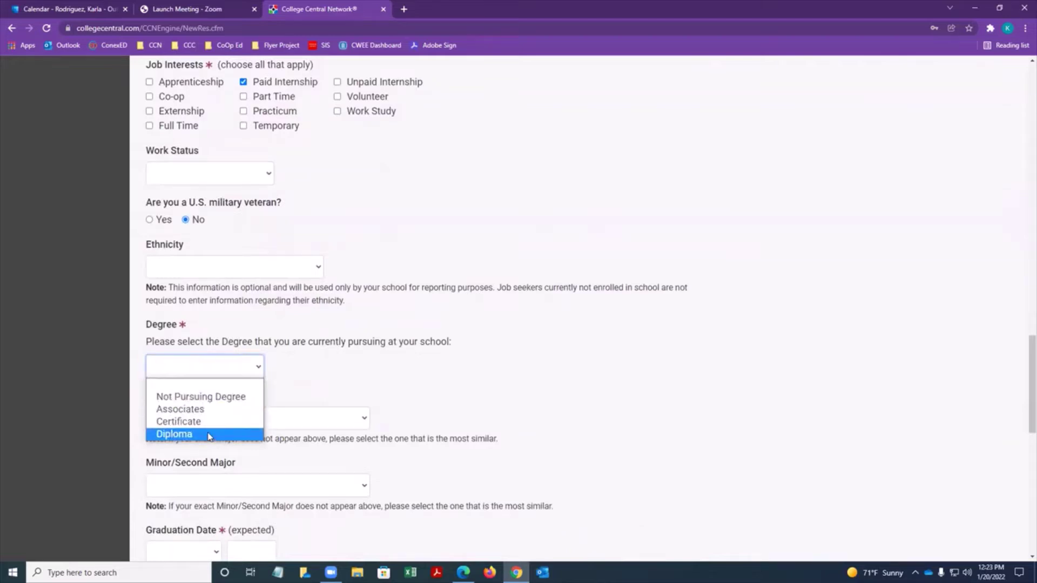
pyautogui.click(420, 367)
# Choose Undeclared as the major and scroll back up the page.
pyautogui.scroll(-2, 294, 323)
pyautogui.scroll(-2, 290, 325)
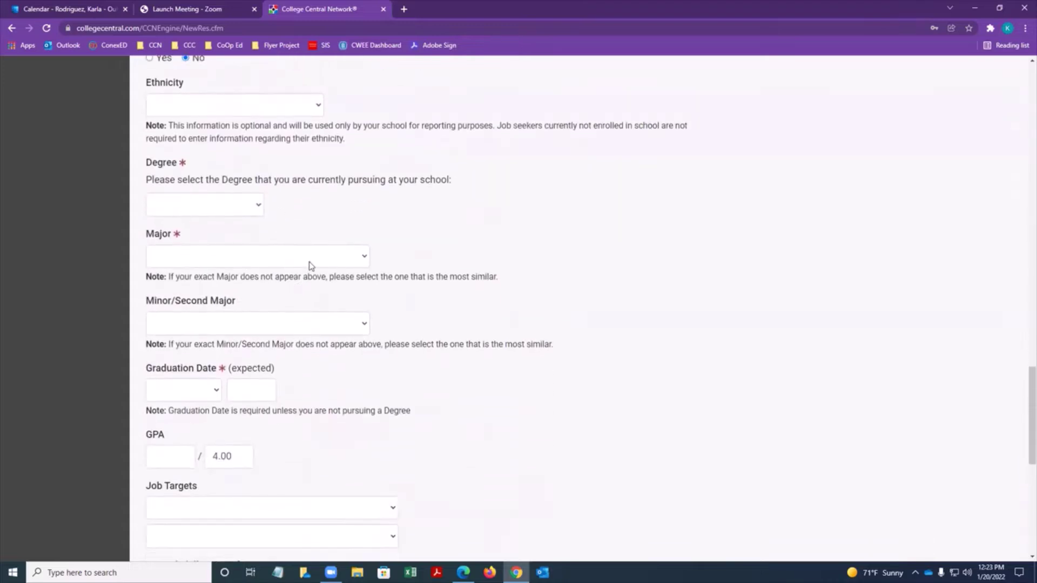
pyautogui.click(315, 257)
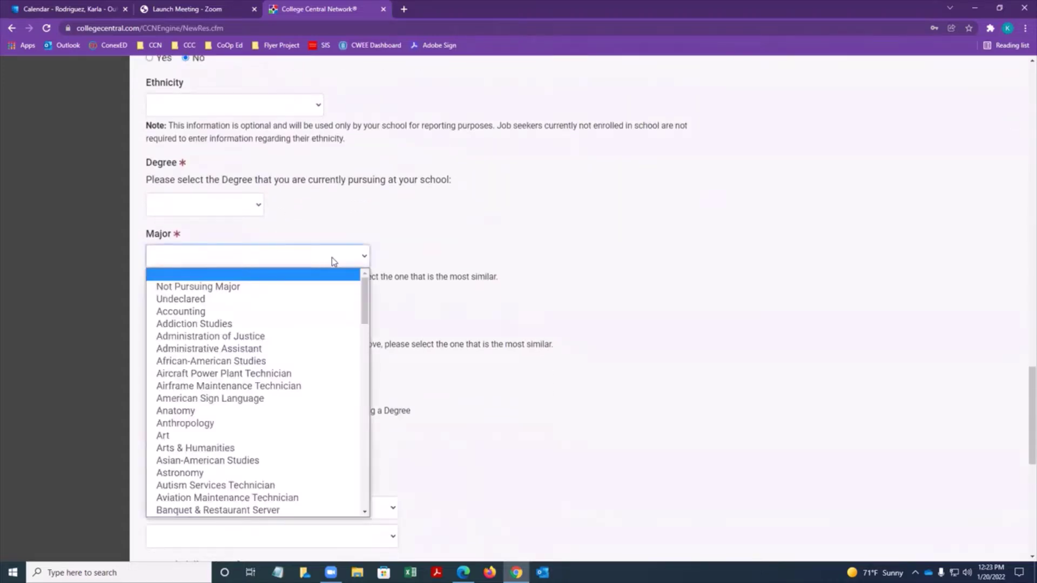
pyautogui.click(287, 300)
pyautogui.scroll(7, 394, 260)
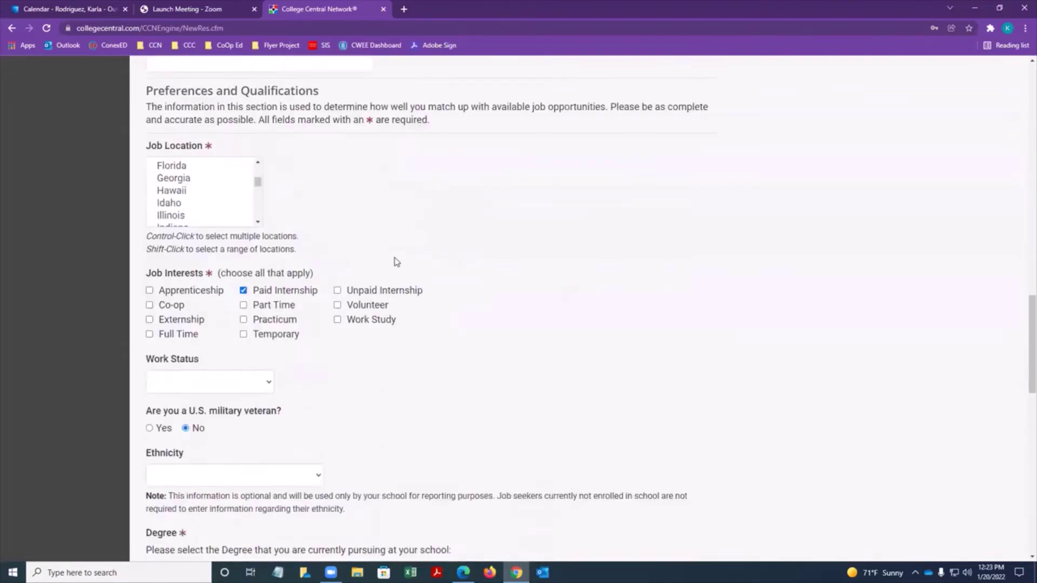
pyautogui.scroll(15, 394, 261)
# Enter the student's first and last name and pick the school e-mail suggestion.
pyautogui.click(269, 233)
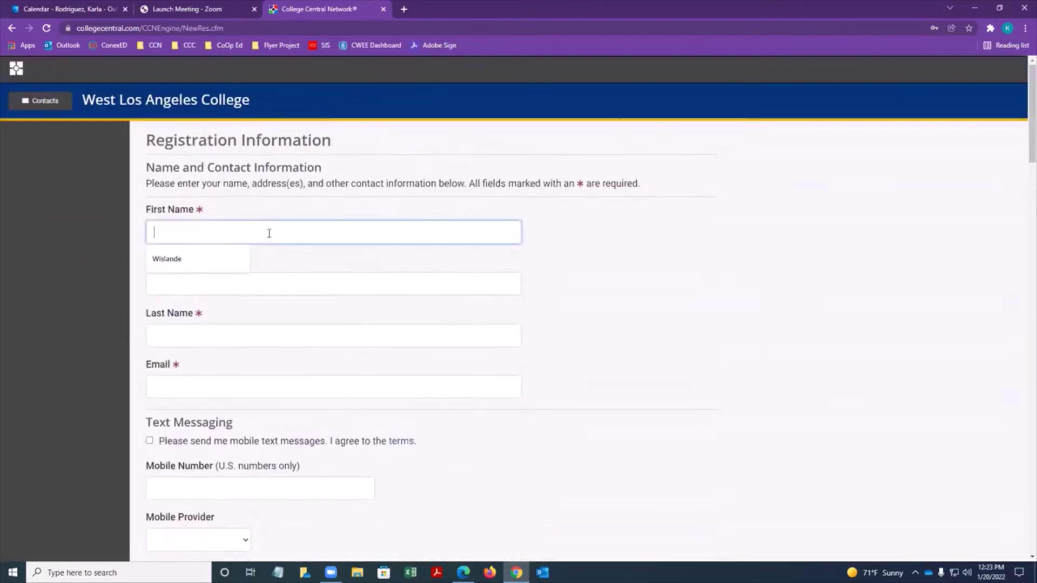
pyautogui.press('Tab')
pyautogui.press('Tab')
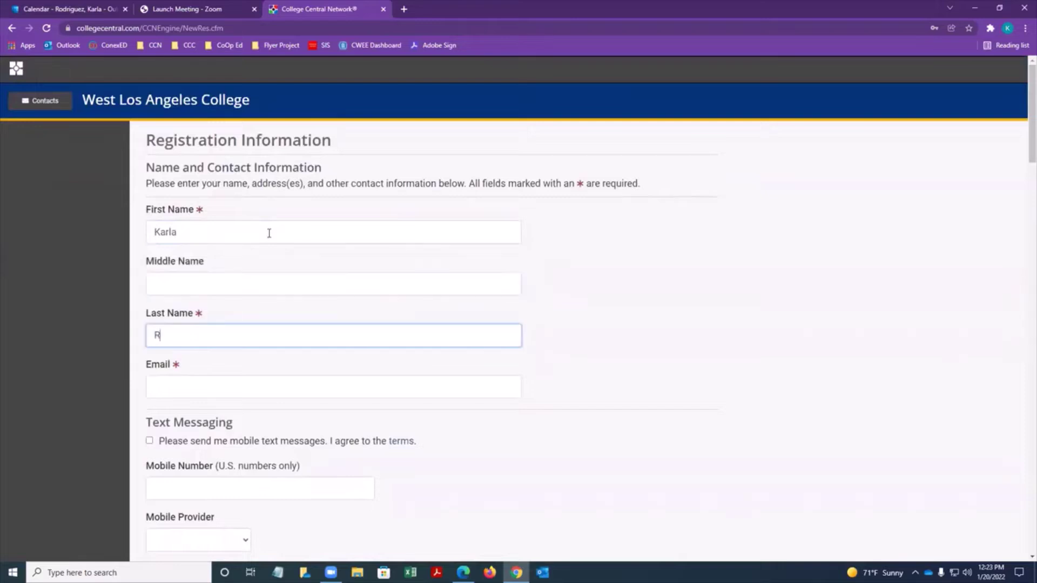
pyautogui.press('Tab')
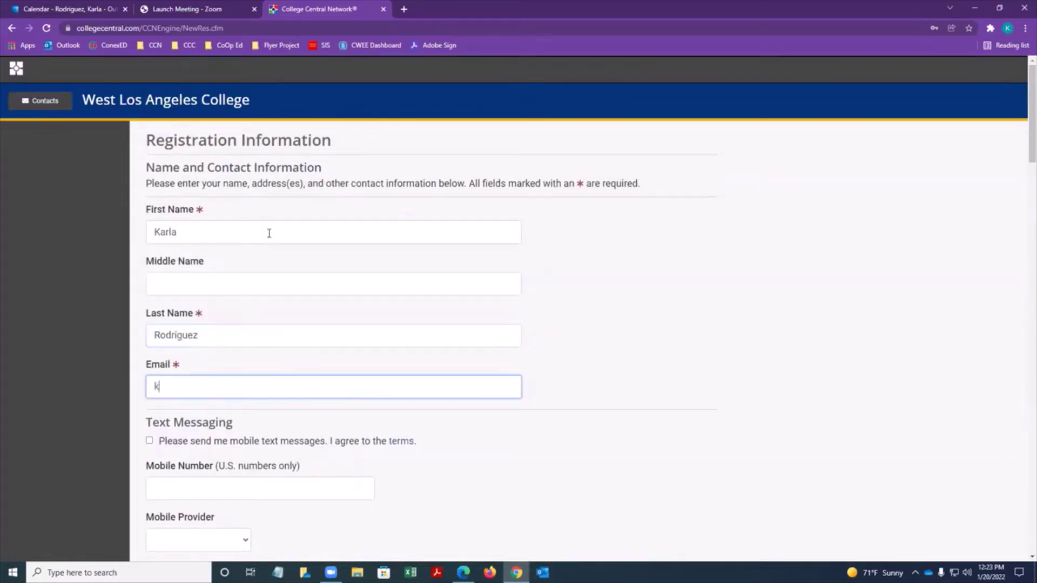
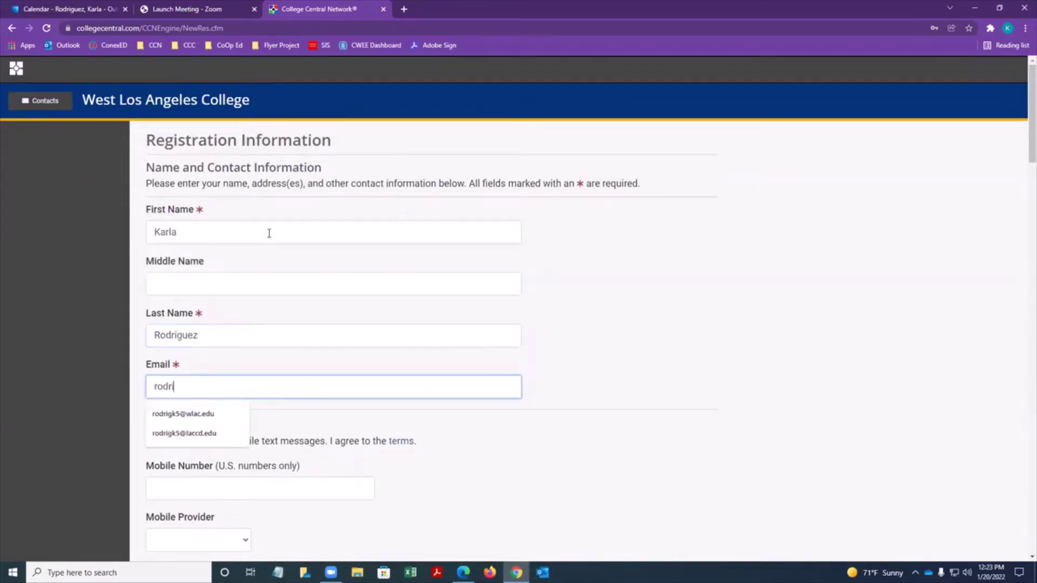
pyautogui.click(219, 414)
pyautogui.scroll(-4, 231, 412)
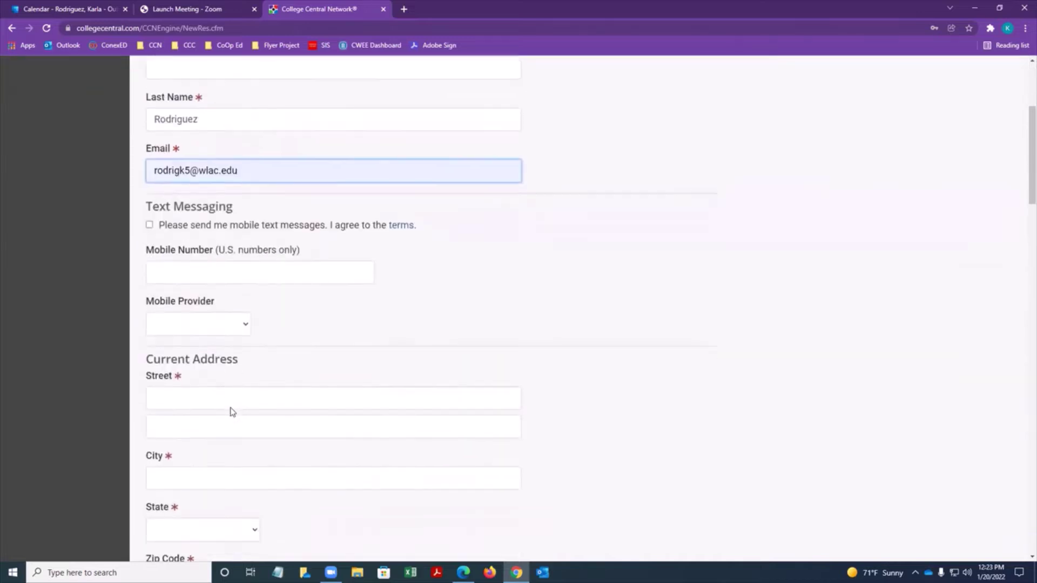
pyautogui.scroll(-4, 206, 275)
# Fill in the current street, city, state California, zip code and telephone number.
pyautogui.click(194, 184)
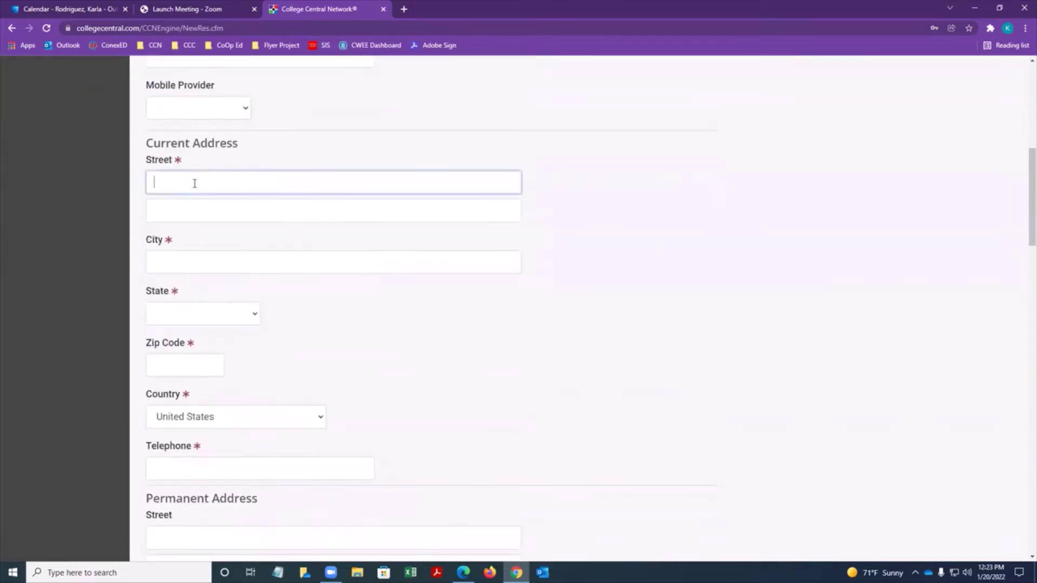
pyautogui.press('Tab')
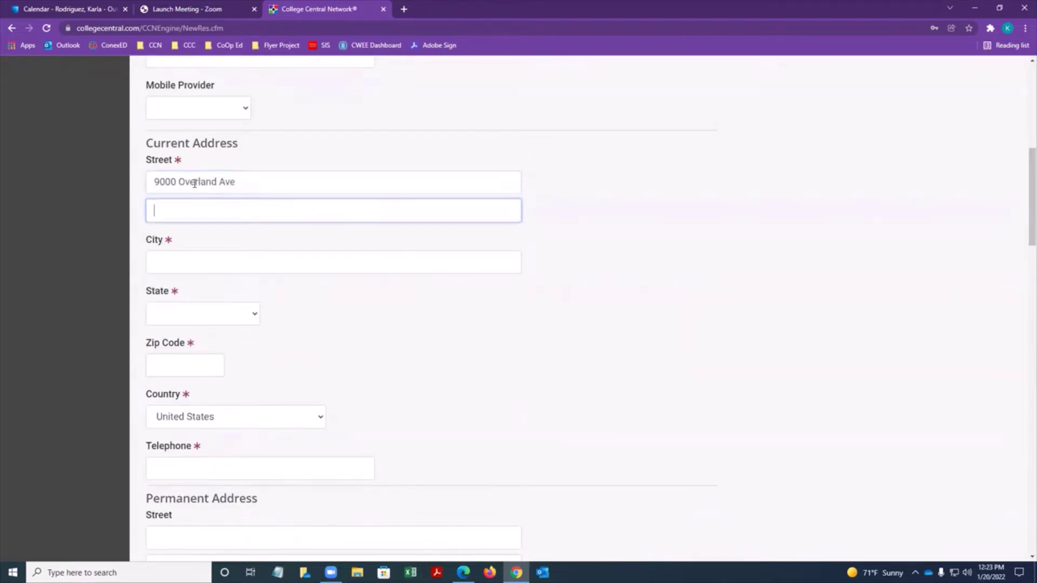
pyautogui.press('Tab')
pyautogui.press('Tab')
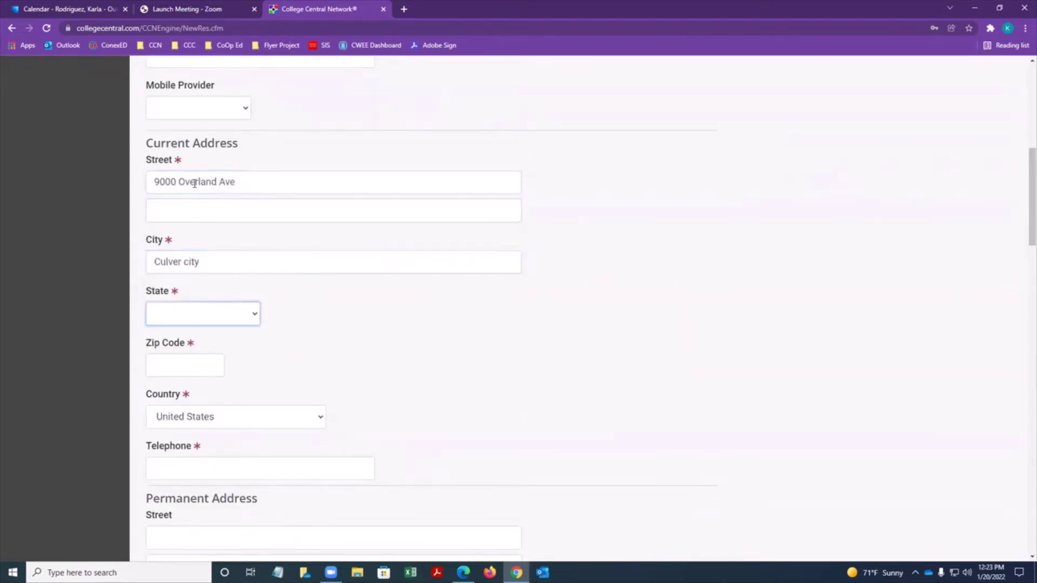
pyautogui.press('Tab')
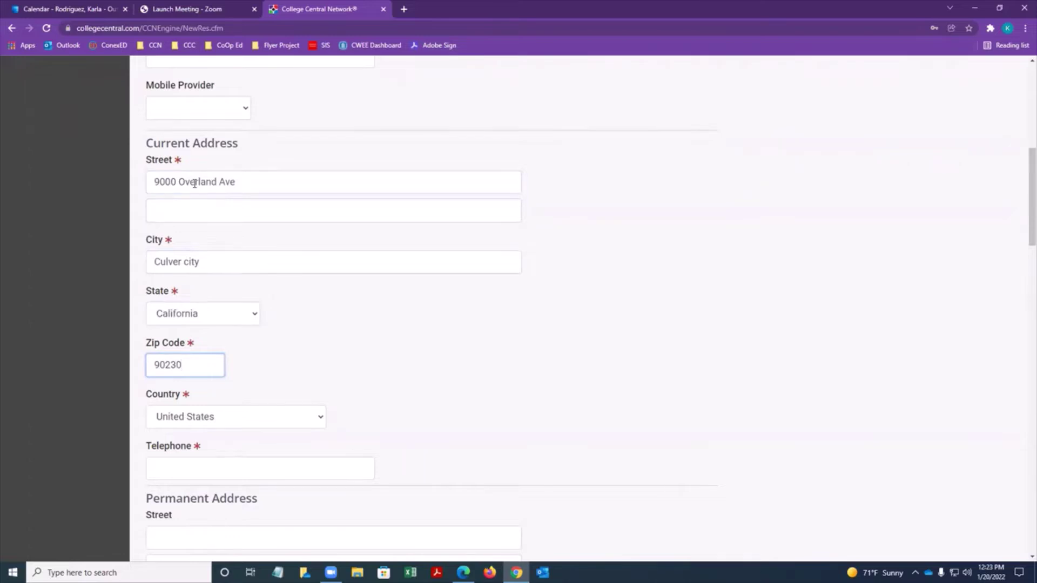
pyautogui.press('Tab')
pyautogui.press('Tab')
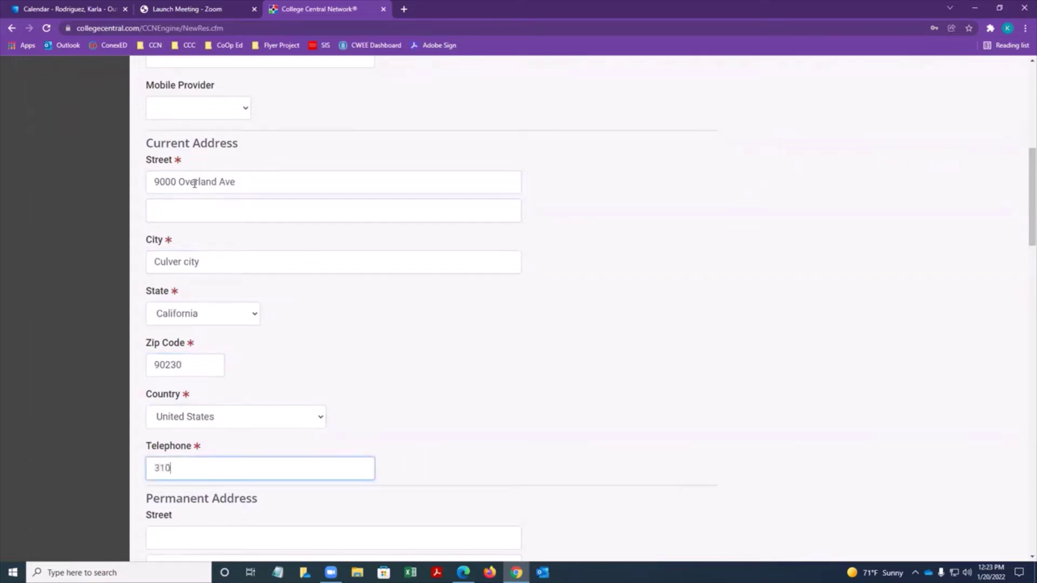
pyautogui.press('Tab')
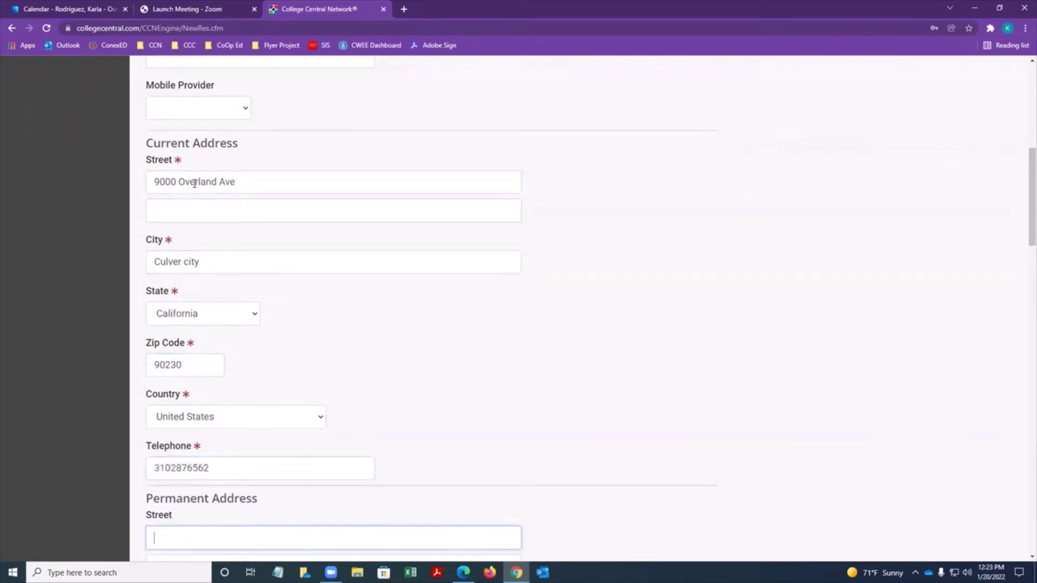
pyautogui.scroll(-4, 210, 364)
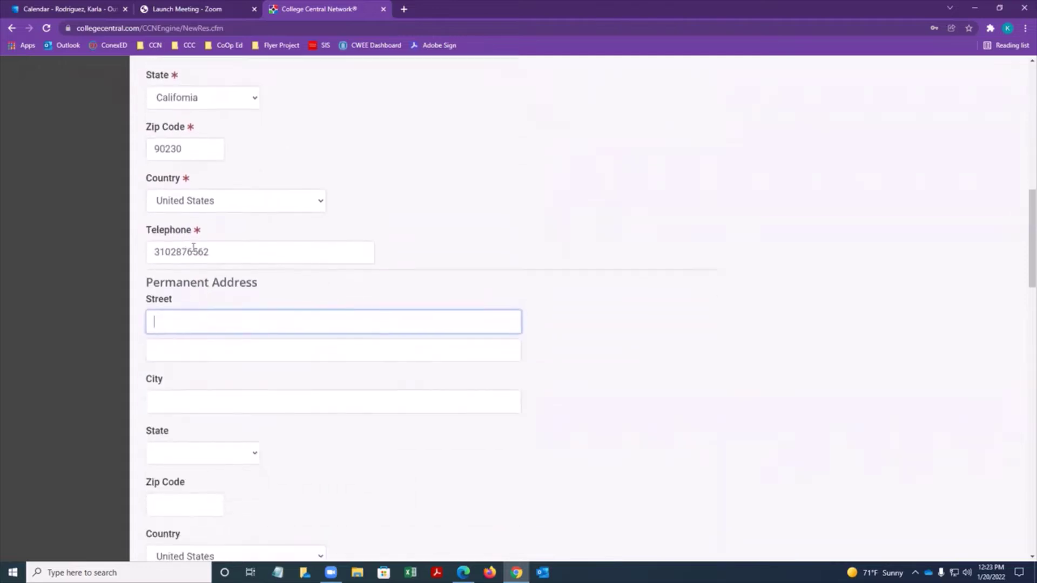
# Select California as the preferred job location.
pyautogui.click(195, 253)
pyautogui.scroll(-8, 197, 262)
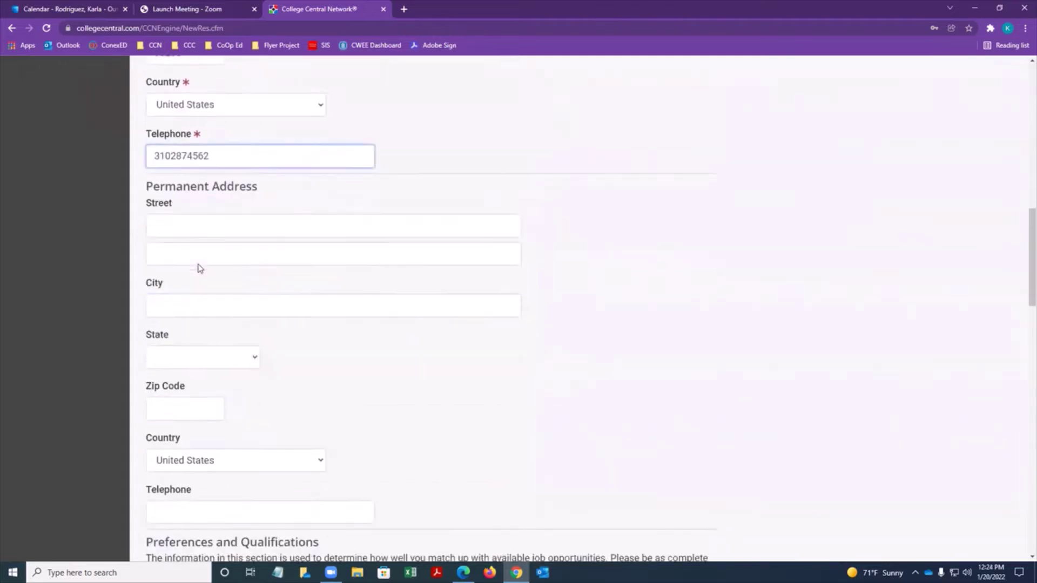
pyautogui.scroll(-2, 200, 268)
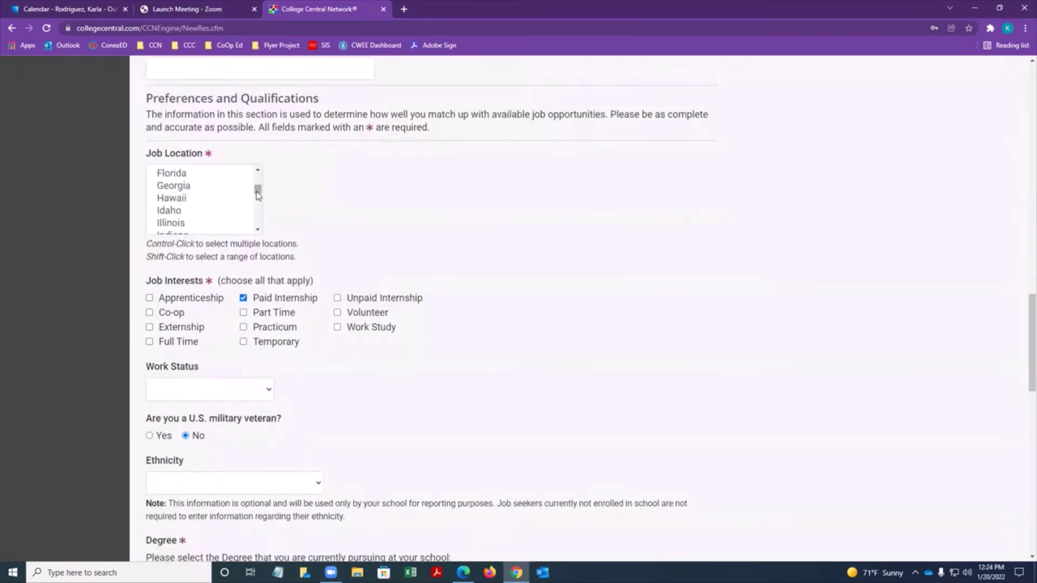
pyautogui.moveTo(258, 190); pyautogui.dragTo(258, 201)
pyautogui.scroll(6, 216, 204)
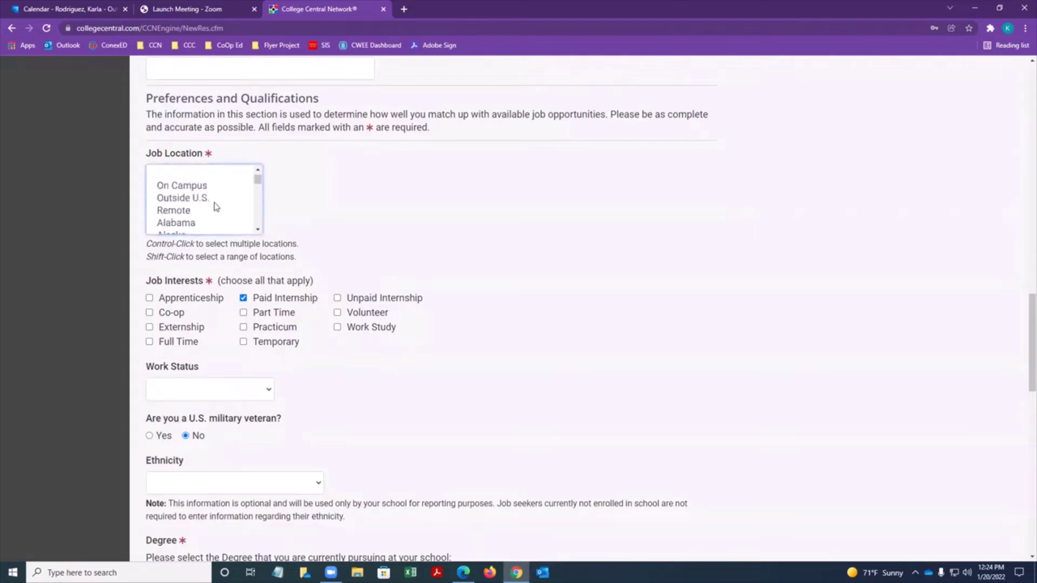
pyautogui.scroll(-1, 184, 213)
pyautogui.click(181, 217)
# Choose Associates as the degree being pursued.
pyautogui.scroll(-1, 326, 238)
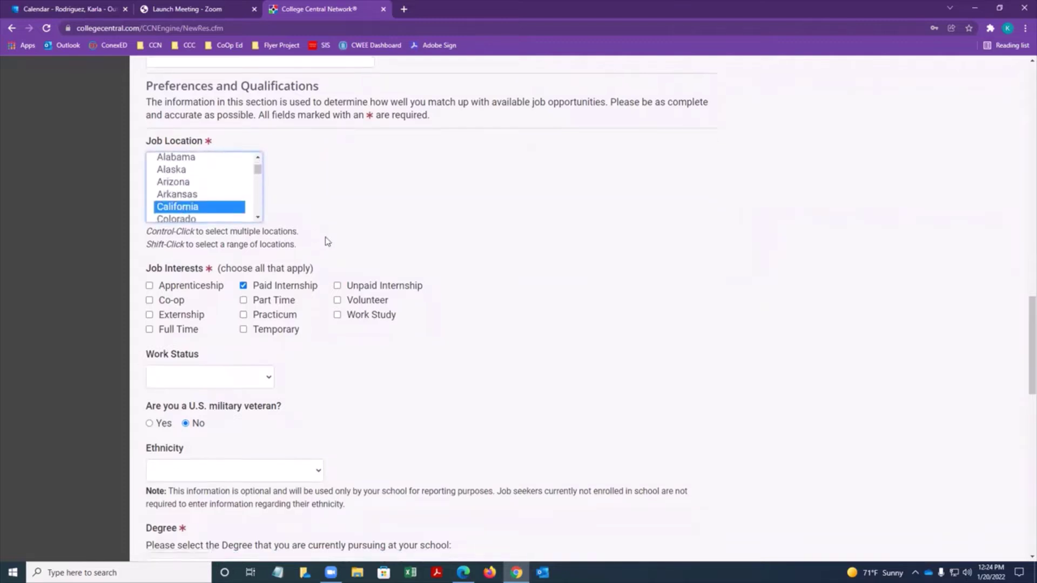
pyautogui.scroll(-5, 275, 287)
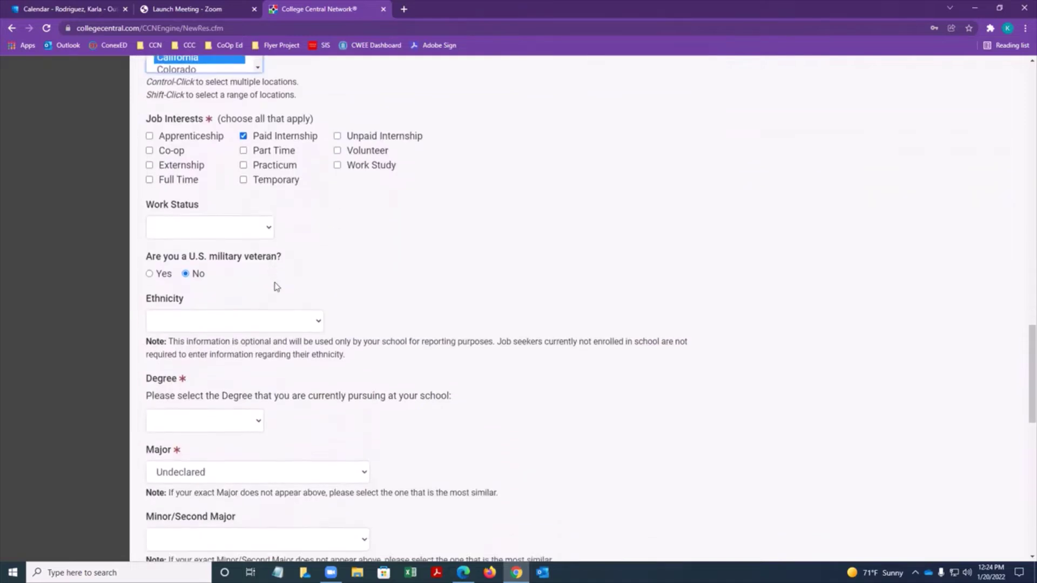
pyautogui.click(237, 263)
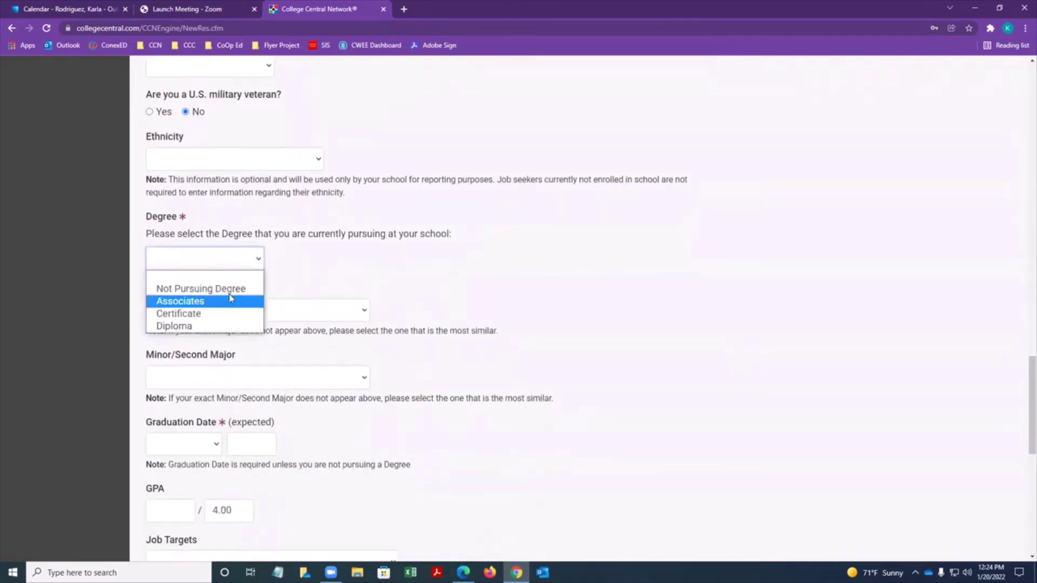
pyautogui.click(222, 304)
pyautogui.scroll(-1, 341, 283)
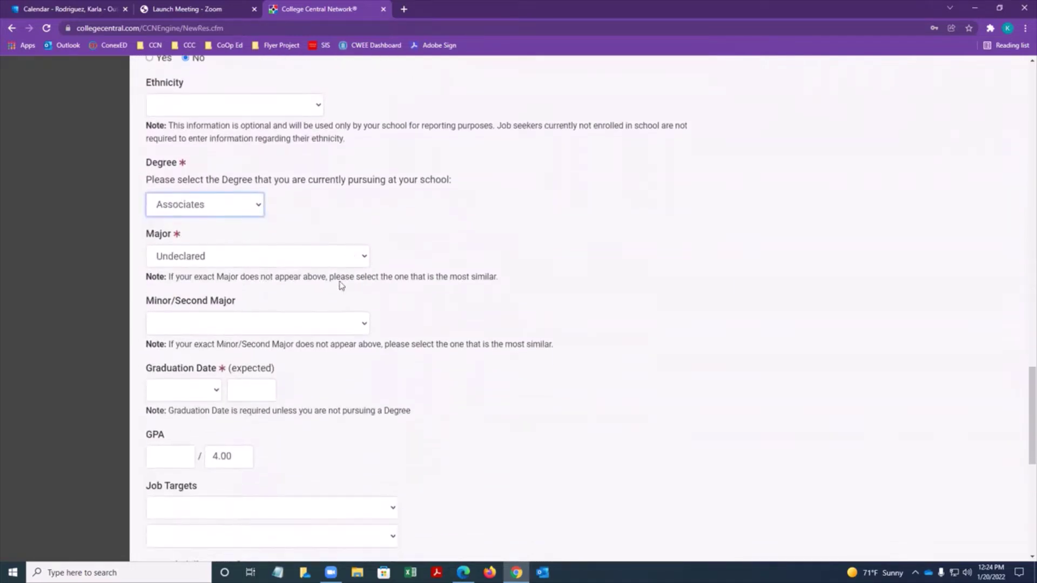
pyautogui.scroll(-1, 329, 245)
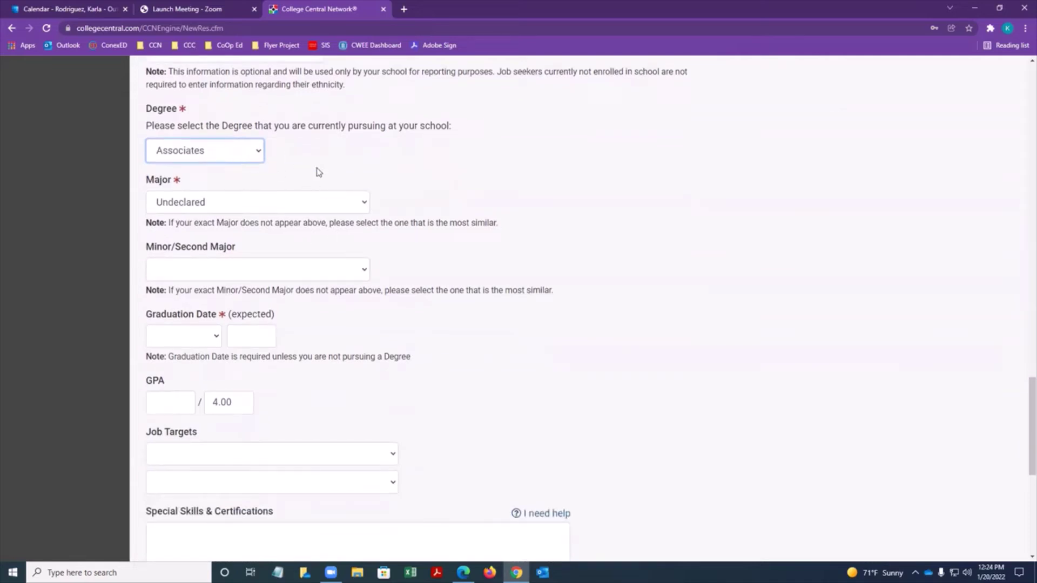
# Keep Undeclared as the major and scroll to the bottom of the form.
pyautogui.click(355, 205)
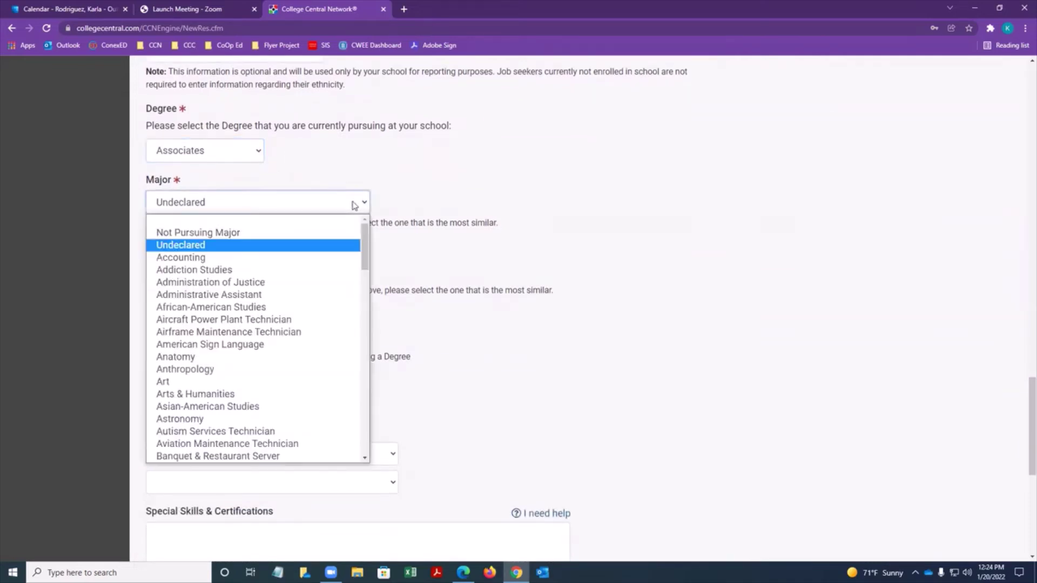
pyautogui.click(355, 205)
pyautogui.click(400, 268)
pyautogui.scroll(-3, 279, 216)
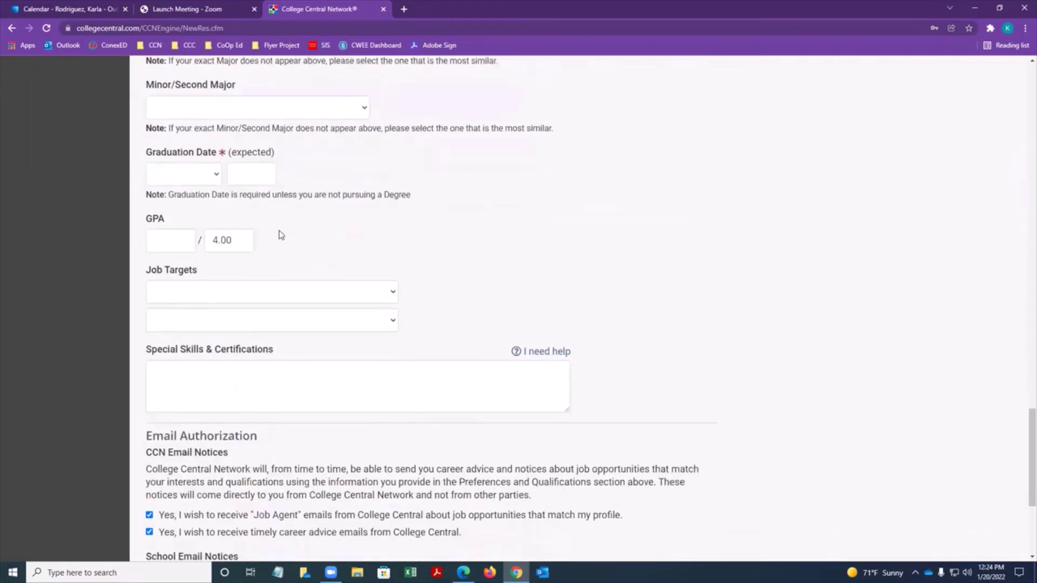
pyautogui.scroll(-4, 281, 235)
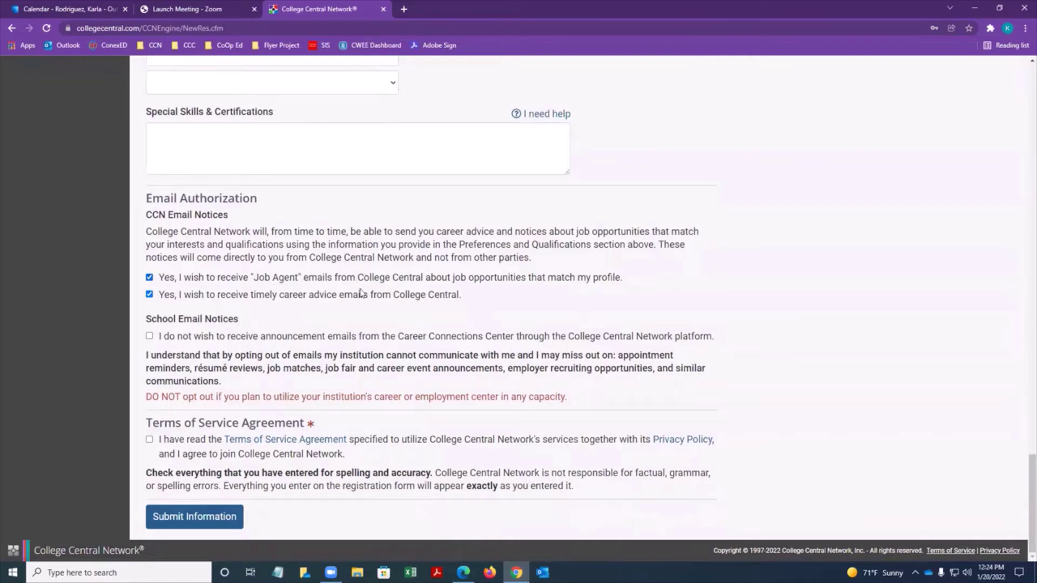
# Opt out of Job Agent e-mails, agree to the Terms of Service, and submit.
pyautogui.click(149, 277)
pyautogui.click(153, 297)
pyautogui.click(149, 337)
pyautogui.click(149, 441)
pyautogui.click(195, 519)
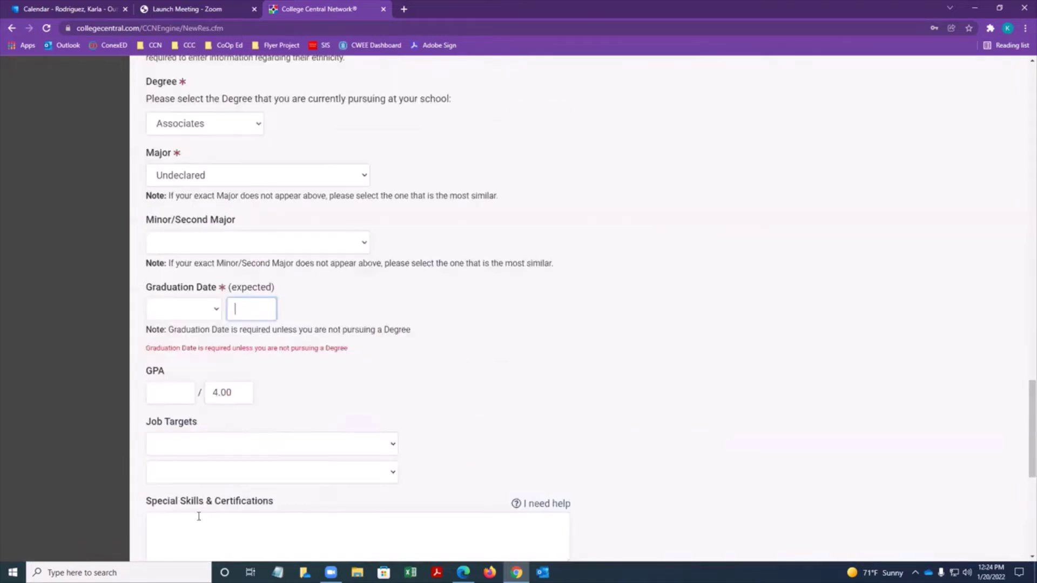
# Set the graduation date to January 2023 and resubmit the registration form.
pyautogui.click(213, 312)
pyautogui.click(174, 339)
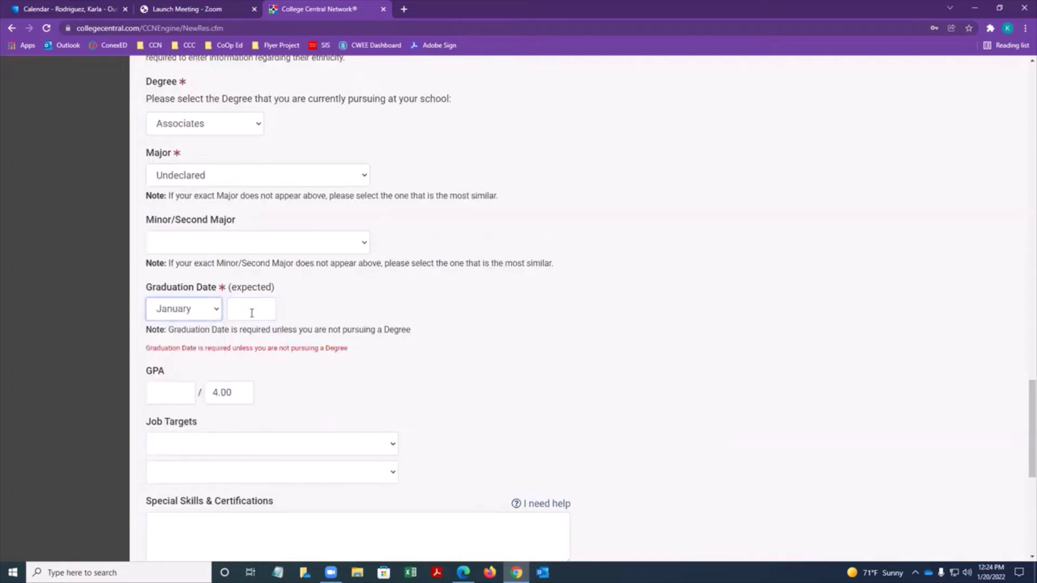
pyautogui.click(252, 313)
pyautogui.write('2023')
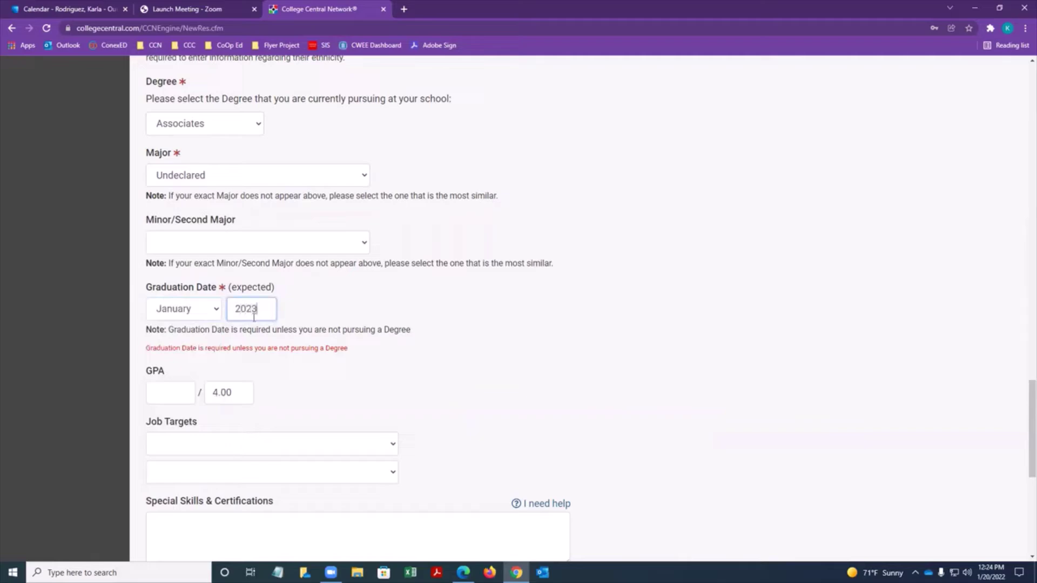
pyautogui.click(473, 375)
pyautogui.scroll(-7, 472, 375)
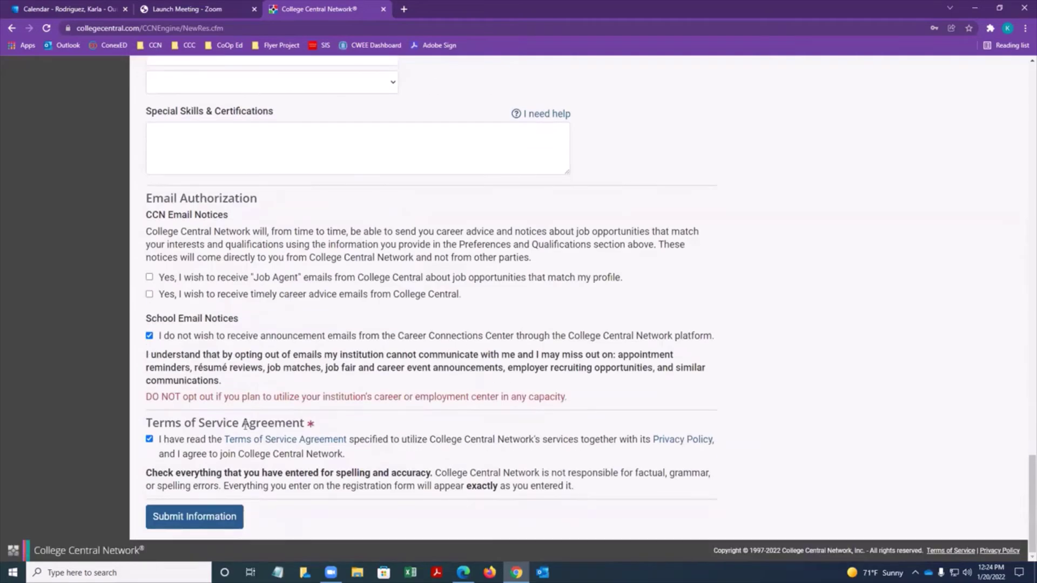
pyautogui.click(194, 517)
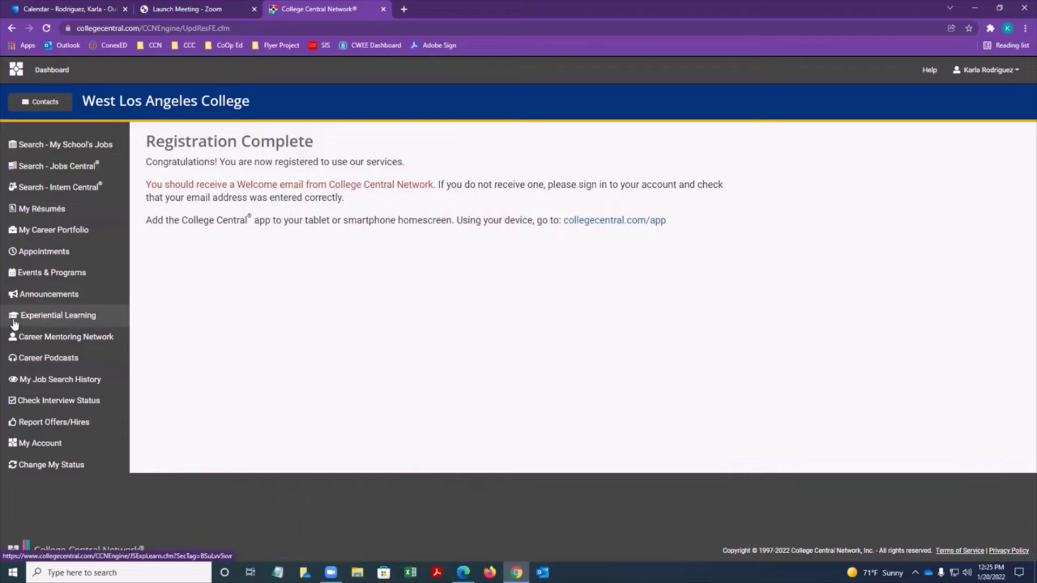
# Open Experiential Learning from the left sidebar.
pyautogui.click(61, 318)
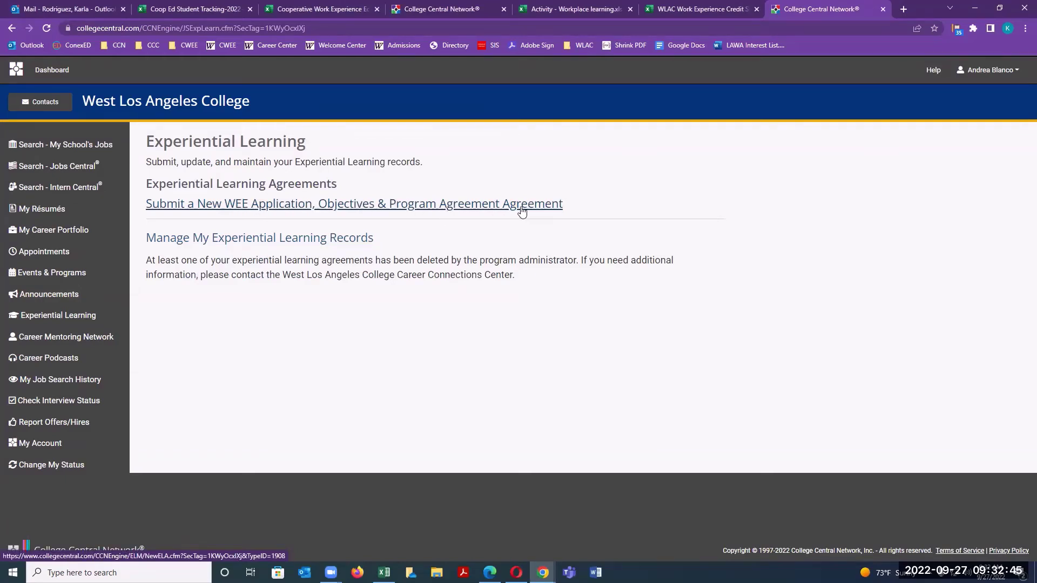
# Start a new WEE application for Fall 2022 with major Not Pursuing Major.
pyautogui.click(442, 210)
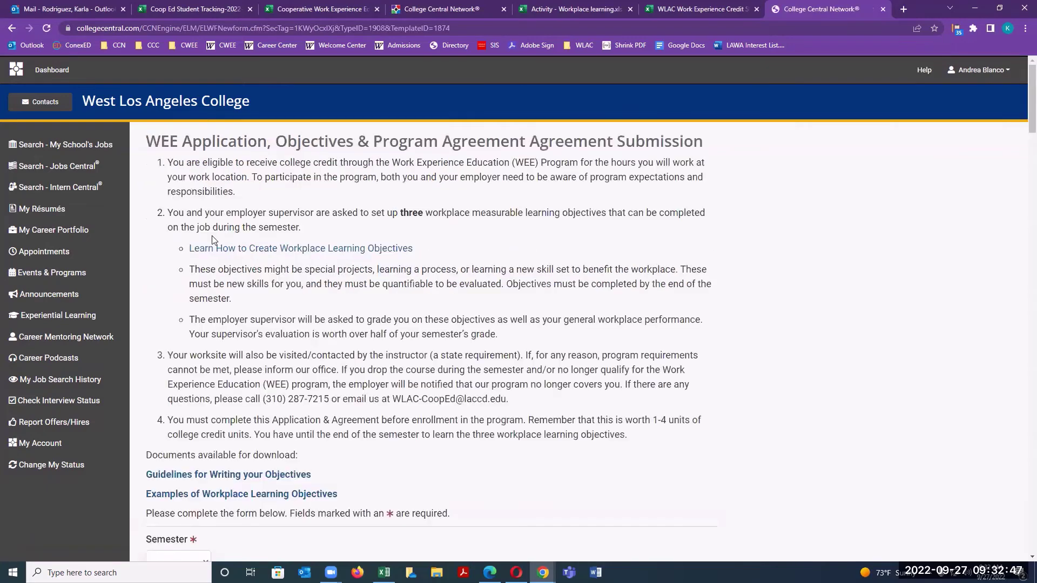
pyautogui.scroll(-4, 249, 224)
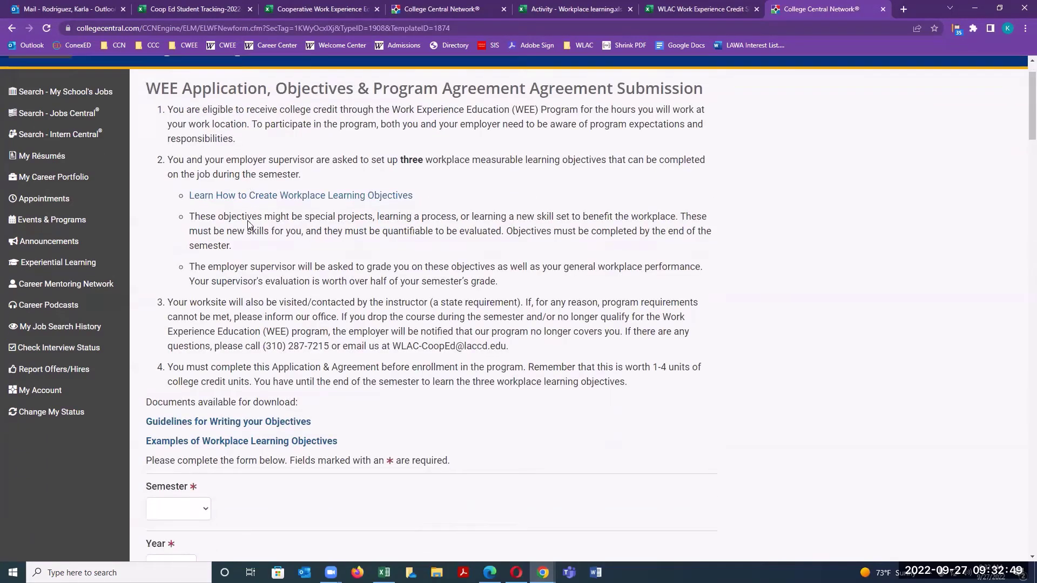
pyautogui.click(201, 347)
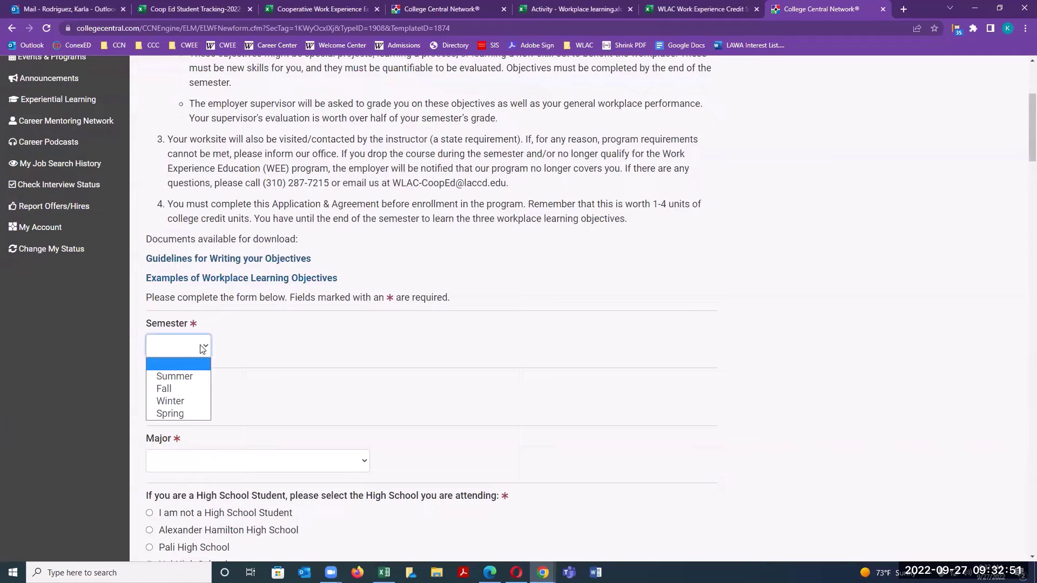
pyautogui.click(168, 388)
pyautogui.click(175, 405)
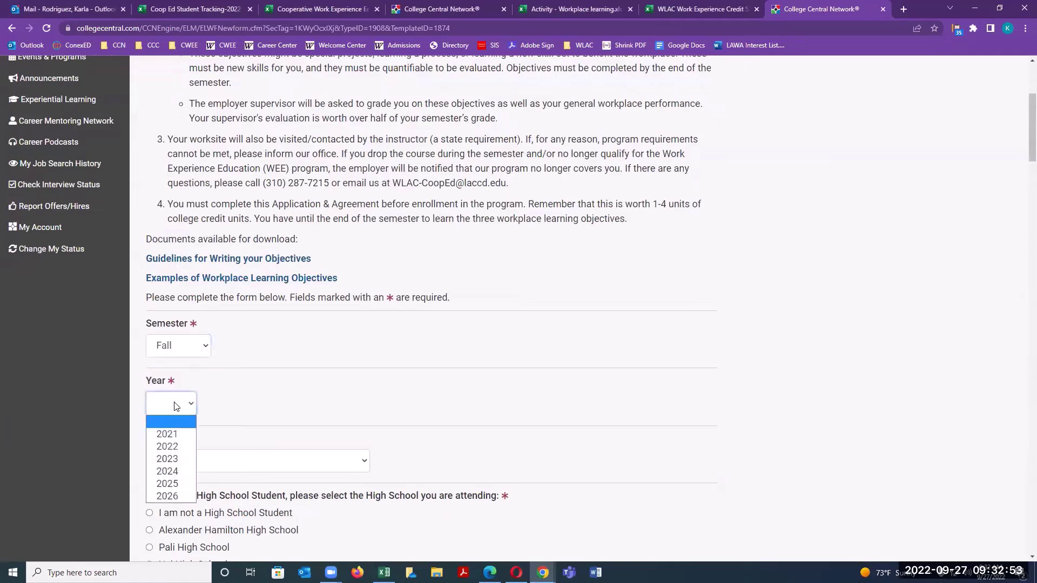
pyautogui.click(175, 445)
pyautogui.click(191, 458)
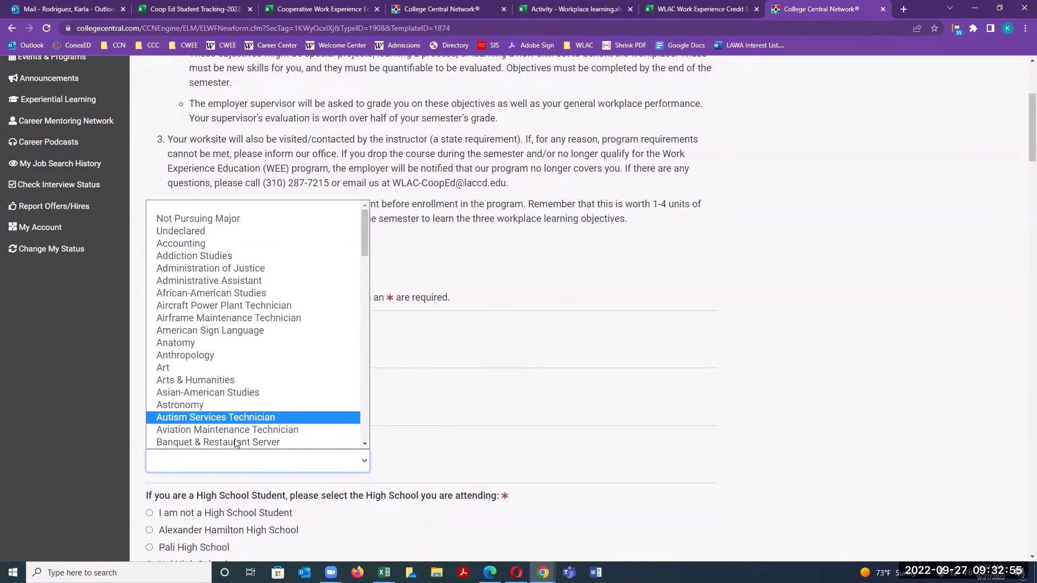
pyautogui.click(205, 219)
# Answer not in high school and prior CWEE courses 'Yes, 3'.
pyautogui.scroll(-5, 469, 372)
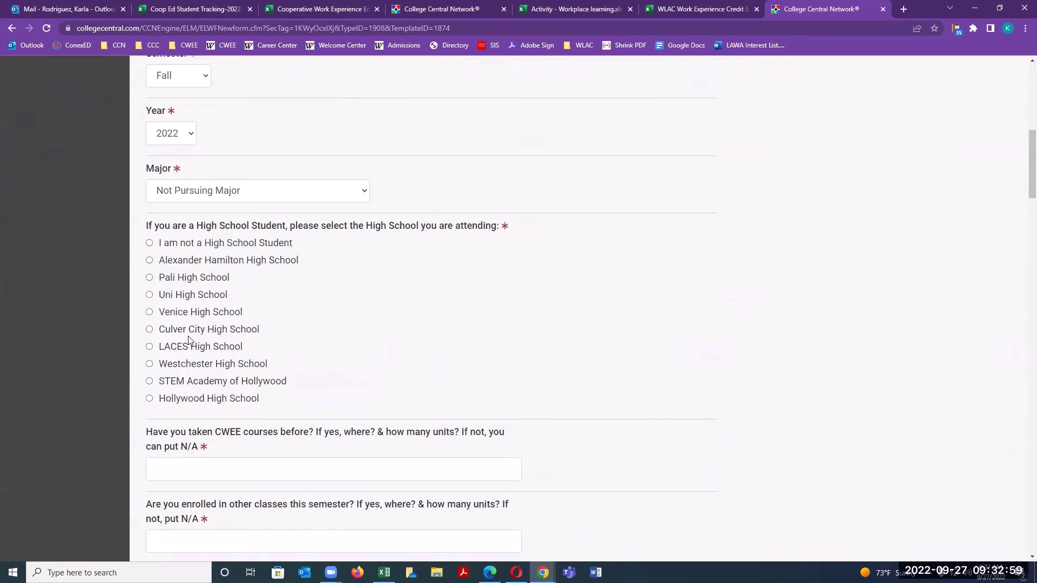
pyautogui.click(149, 243)
pyautogui.scroll(-2, 239, 312)
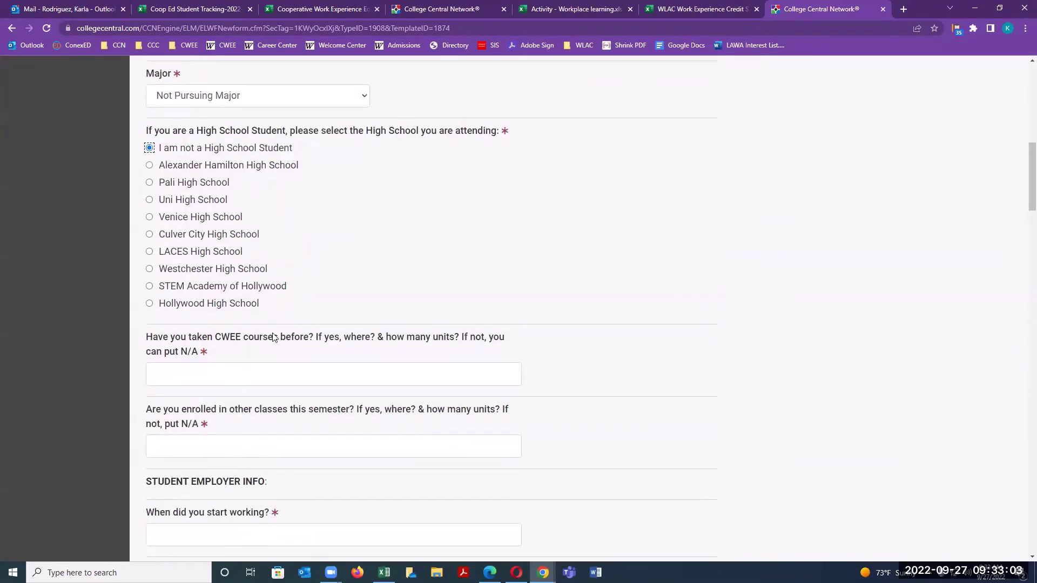
pyautogui.click(236, 362)
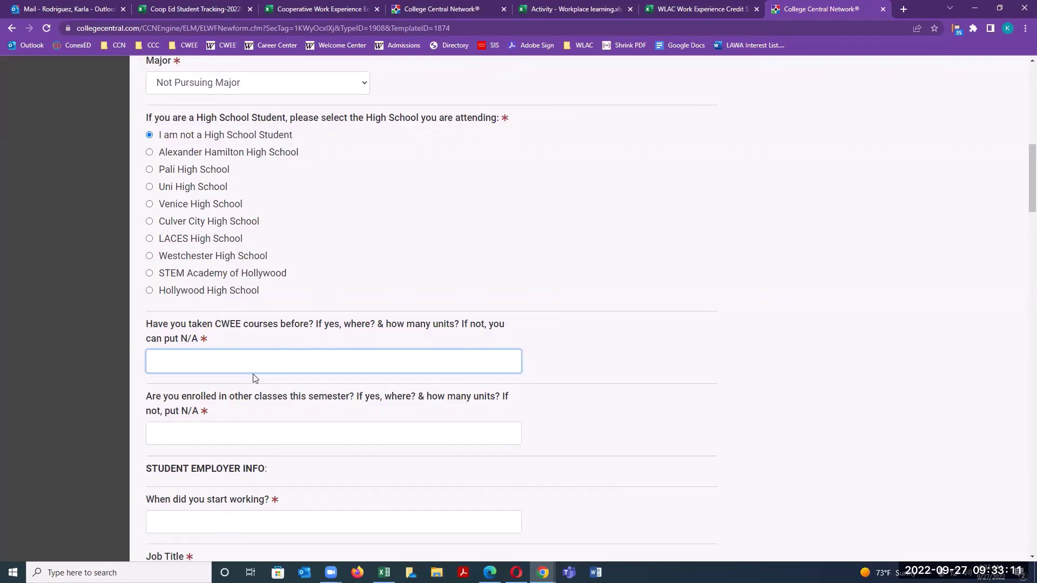
pyautogui.write('Yes, 3')
pyautogui.click(218, 429)
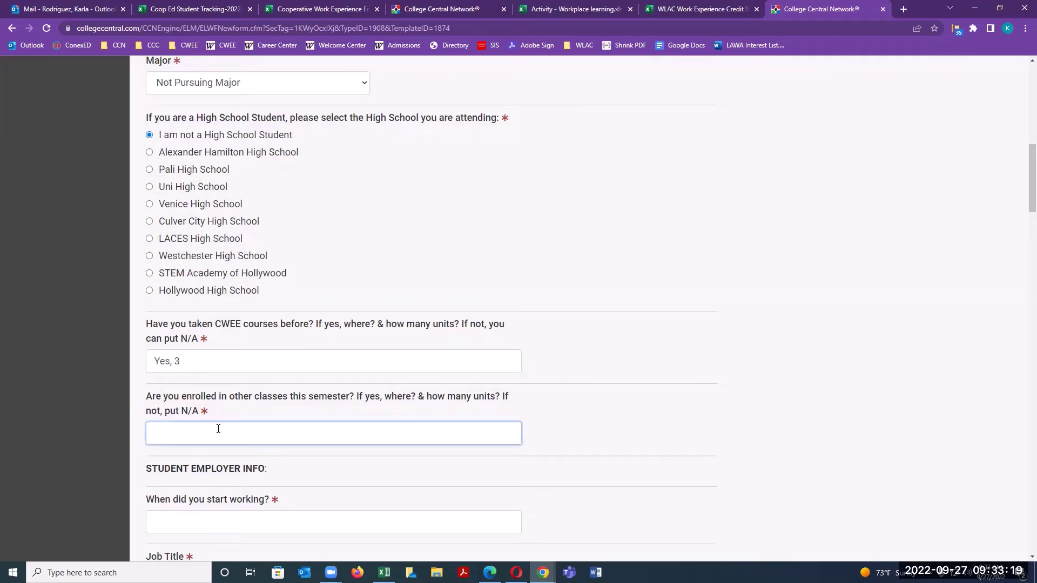
# Enter the 8/19/2019 work start date and job title 'Unclassified Intern'.
pyautogui.scroll(-3, 216, 410)
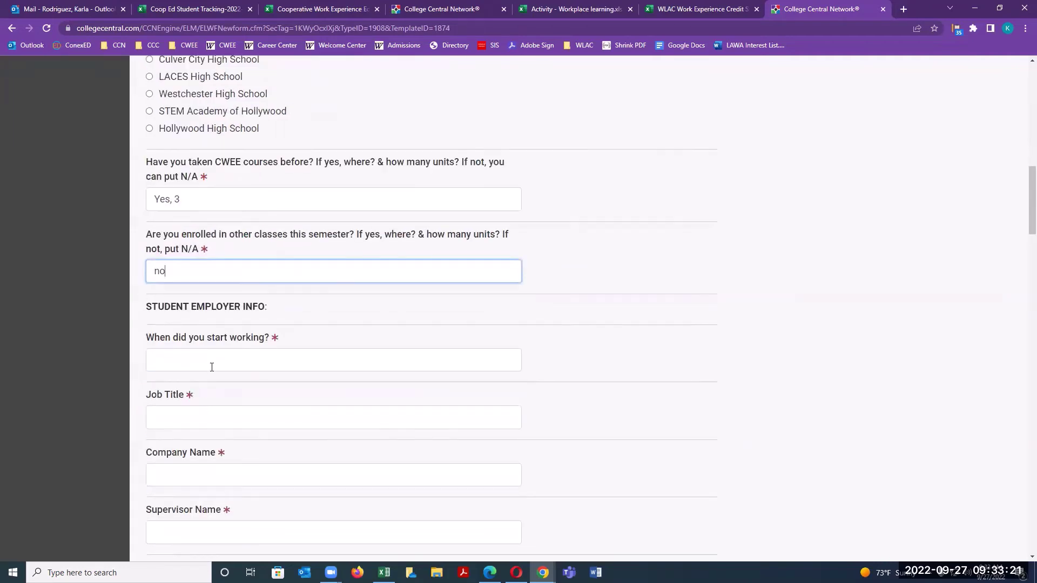
pyautogui.click(214, 366)
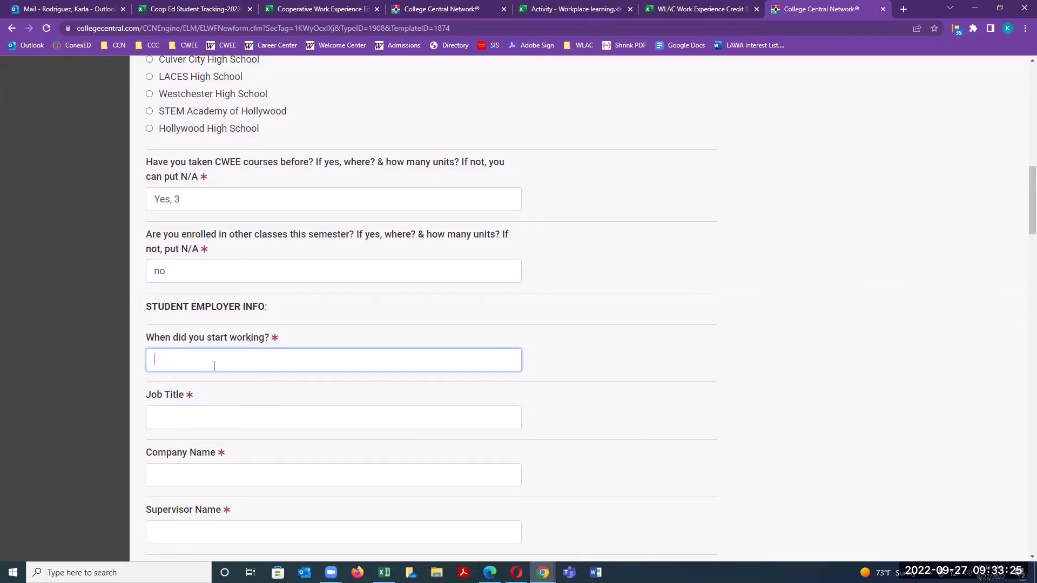
pyautogui.write('8/19/2019')
pyautogui.click(234, 413)
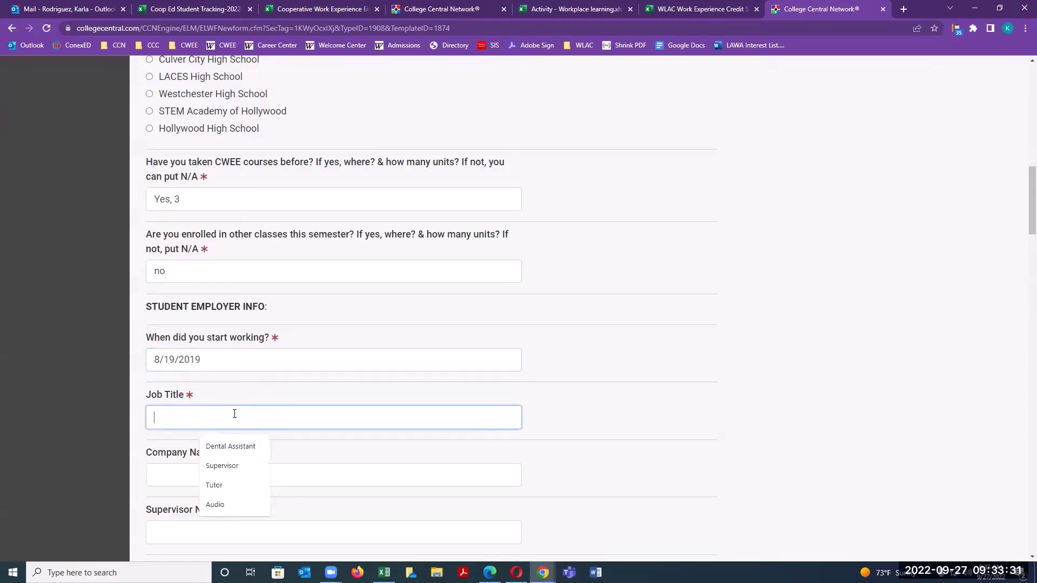
pyautogui.click(171, 404)
pyautogui.click(167, 413)
pyautogui.write('Unclassi')
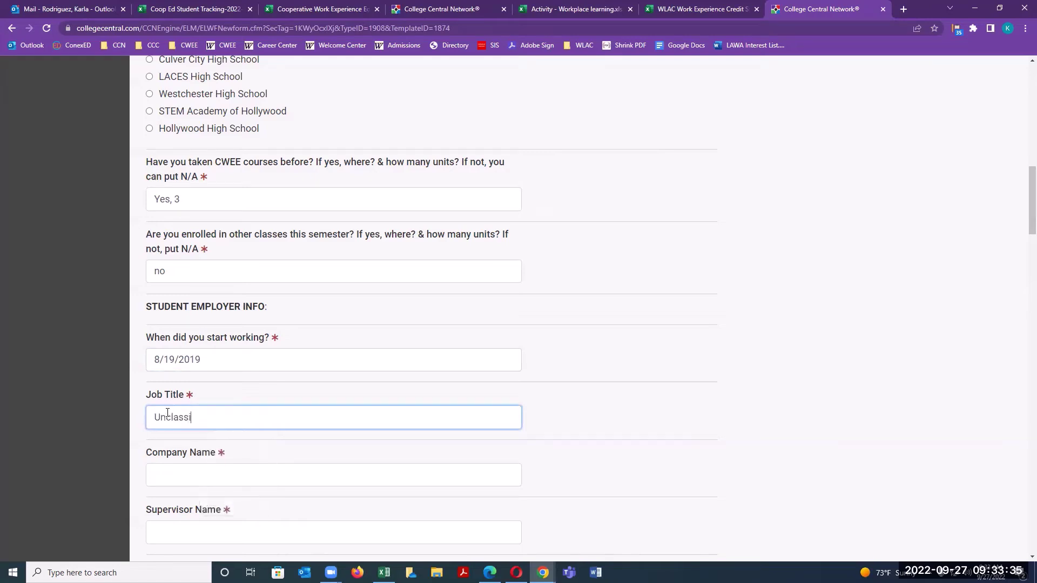
pyautogui.write('fied Intern')
# Enter WLAC as the company and fill in the supervisor's name.
pyautogui.scroll(-3, 216, 389)
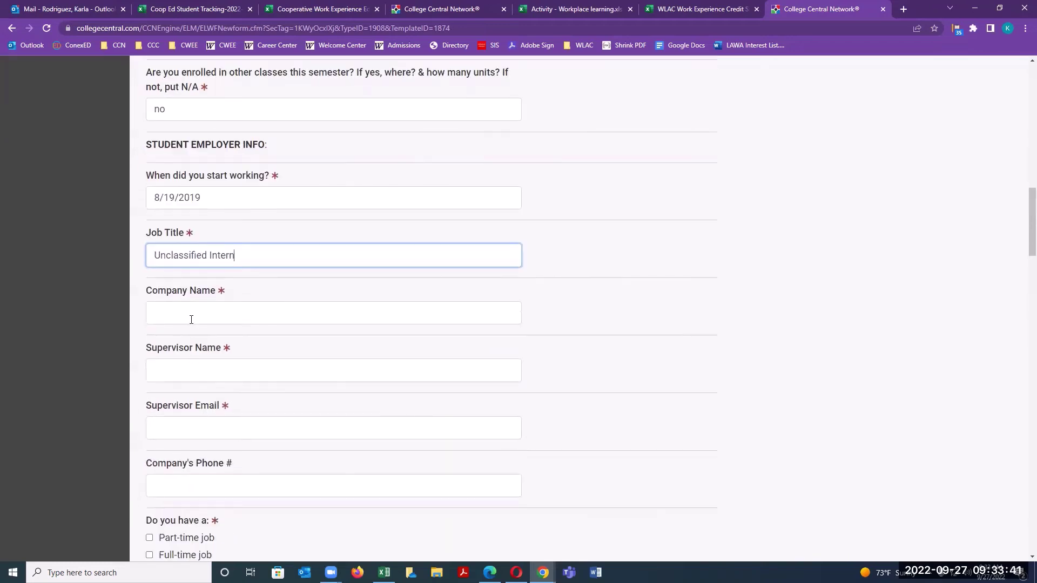
pyautogui.click(192, 314)
pyautogui.write('WLAC')
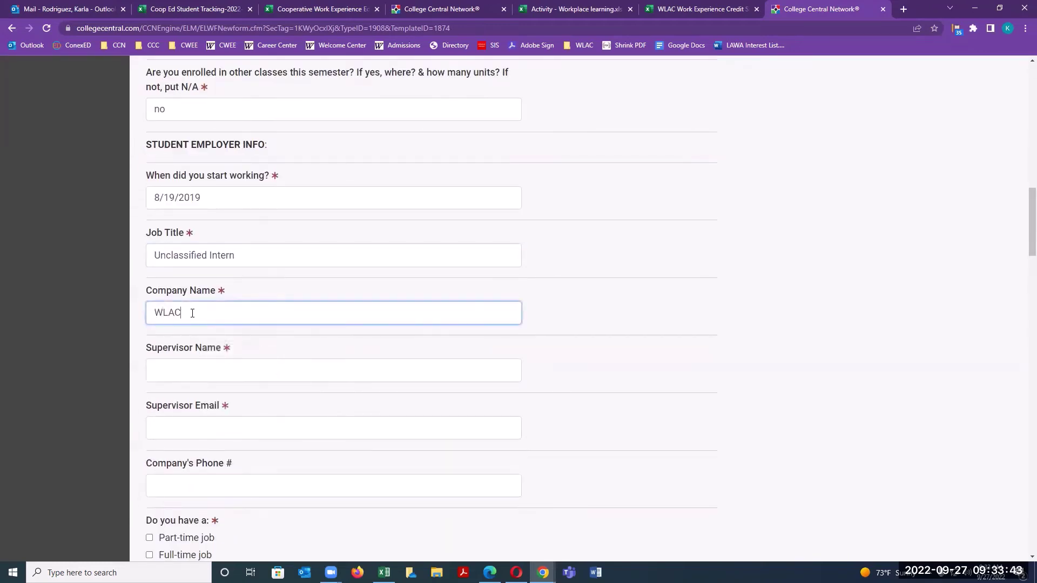
pyautogui.click(190, 372)
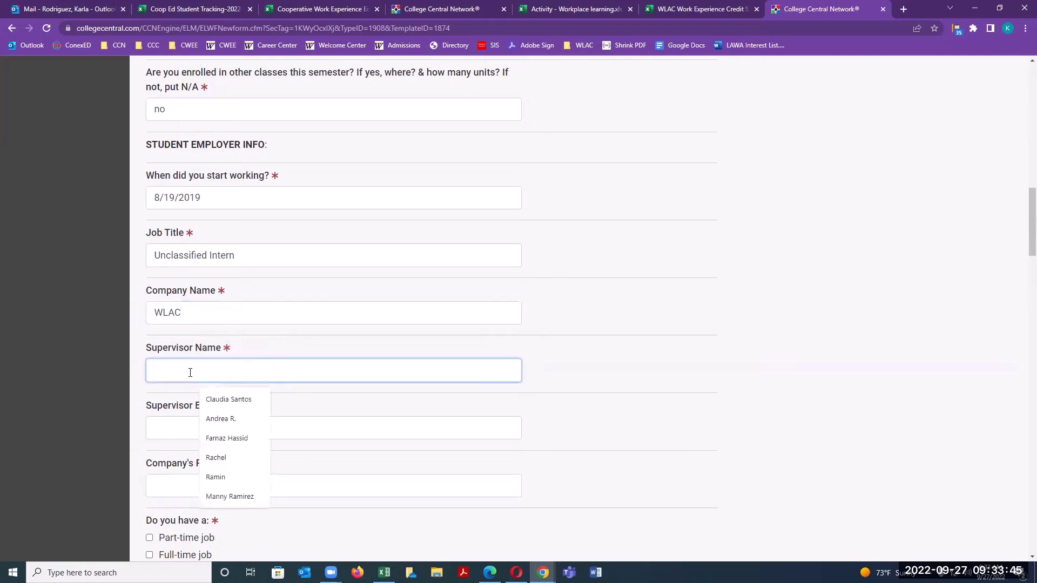
pyautogui.click(232, 420)
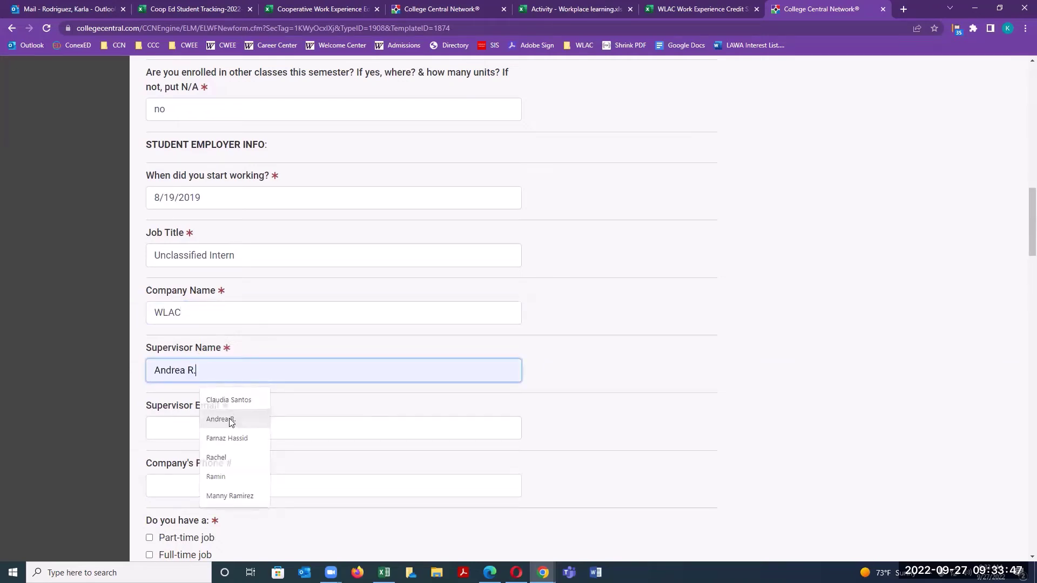
pyautogui.press('BackSpace')
pyautogui.write('oridrugez')
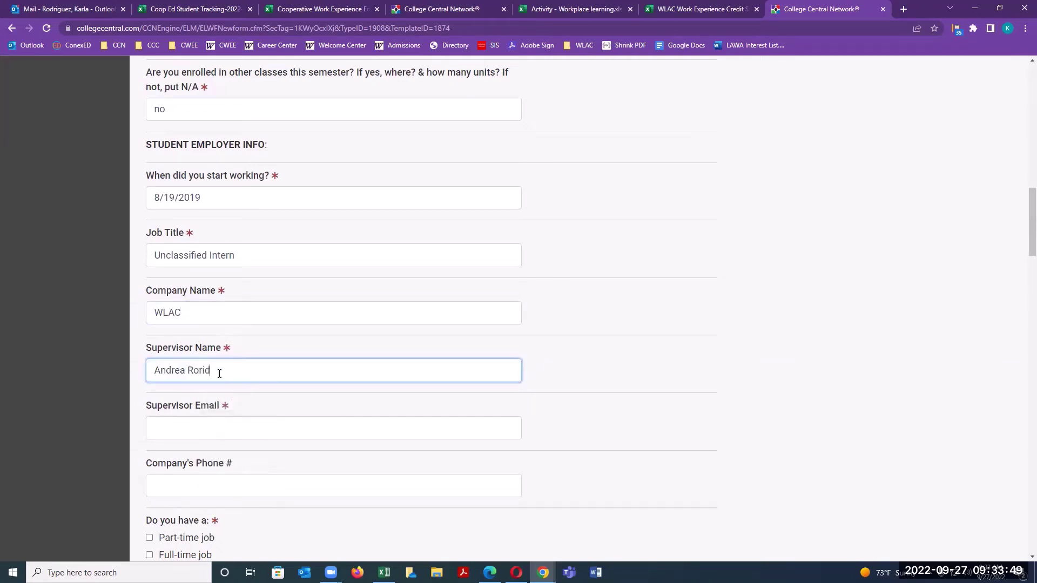
pyautogui.press('BackSpace')
pyautogui.press('BackSpace')
pyautogui.press('BackSpace')
pyautogui.press('BackSpace')
pyautogui.press('BackSpace')
pyautogui.press('BackSpace')
pyautogui.press('BackSpace')
pyautogui.press('BackSpace')
pyautogui.write('driguez')
# Fill in the supervisor's e-mail from a suggestion and the company phone number.
pyautogui.click(176, 427)
pyautogui.write('rodr')
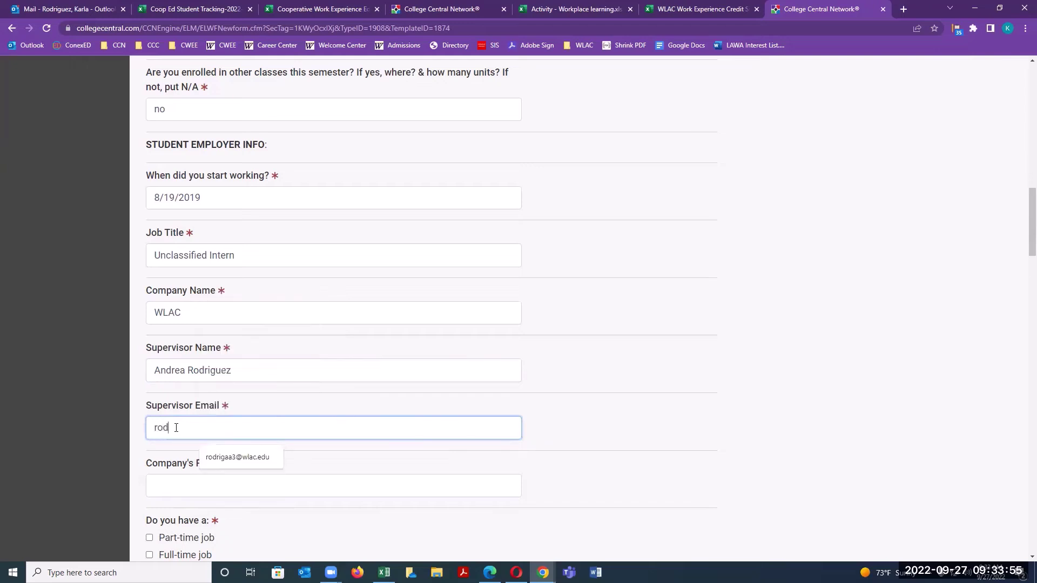
pyautogui.click(235, 457)
pyautogui.scroll(-1, 234, 454)
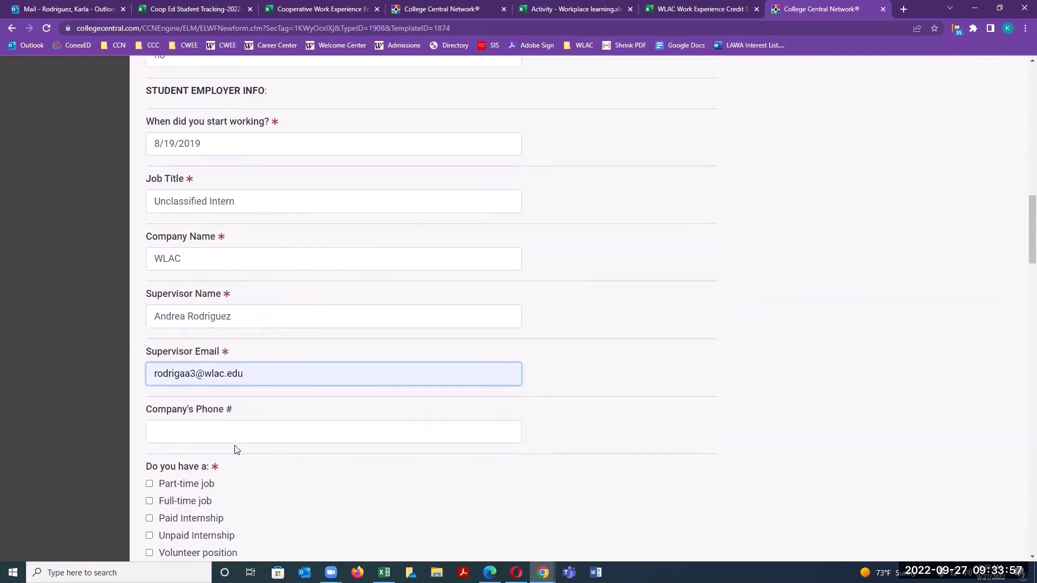
pyautogui.click(199, 430)
pyautogui.scroll(-1, 202, 429)
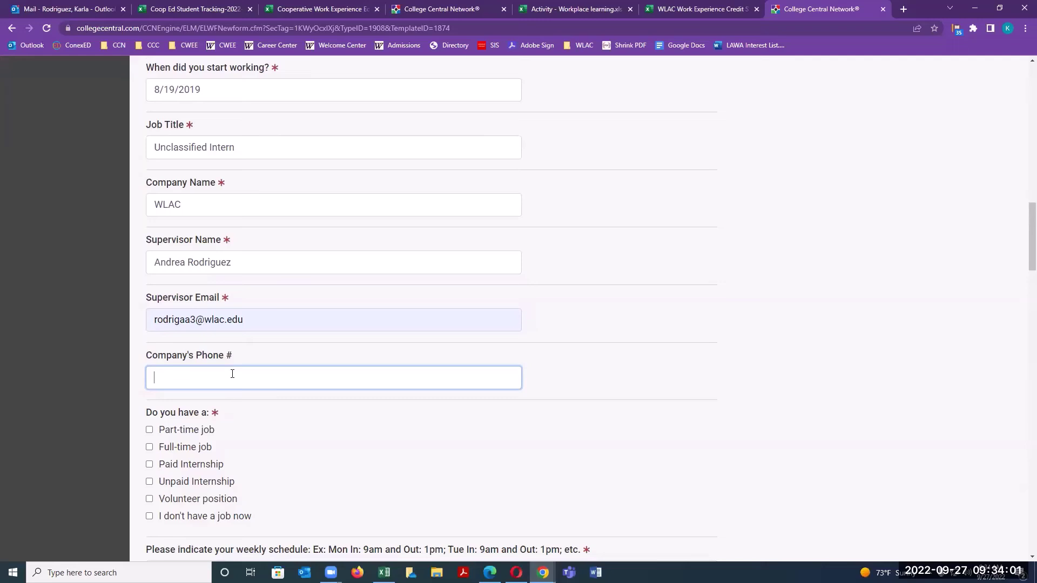
pyautogui.scroll(-3, 231, 359)
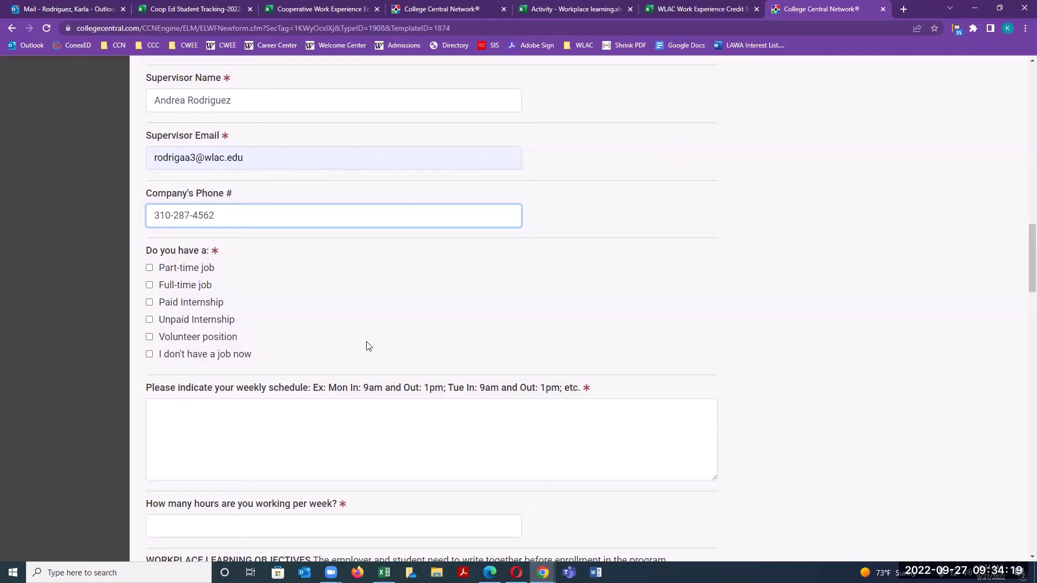
# Enter the weekly schedule 'M-F: 9am - 3pm' and 20 working hours per week.
pyautogui.click(324, 416)
pyautogui.scroll(-2, 413, 437)
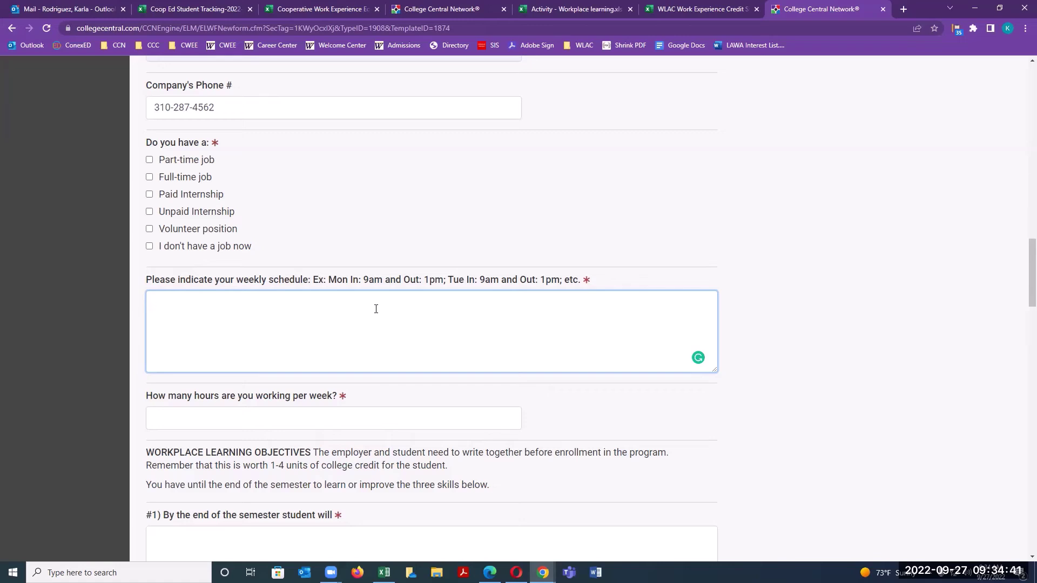
pyautogui.write('M-F: 9am - 3pm')
pyautogui.scroll(-2, 221, 309)
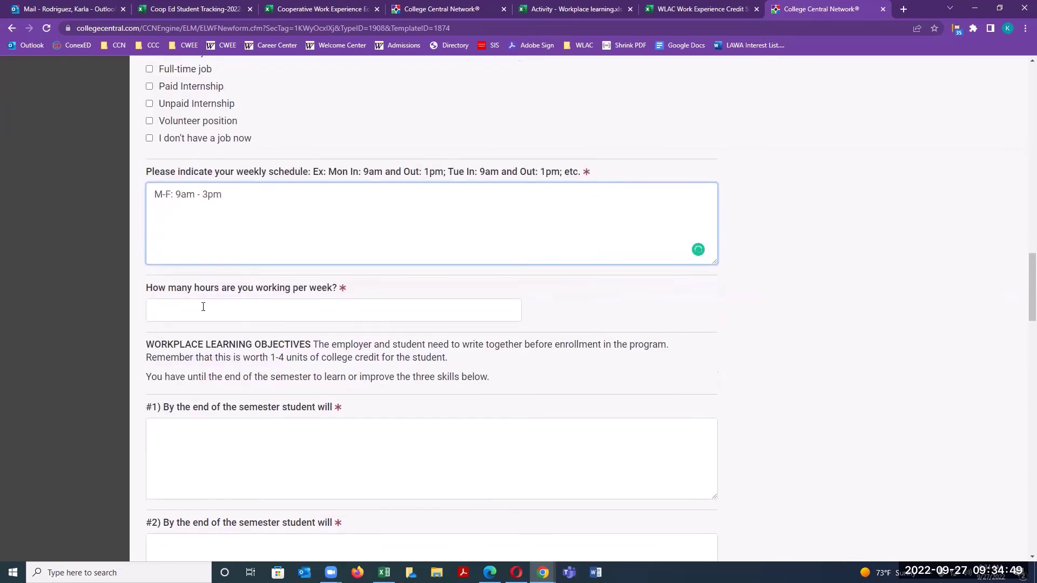
pyautogui.click(280, 308)
pyautogui.write('20')
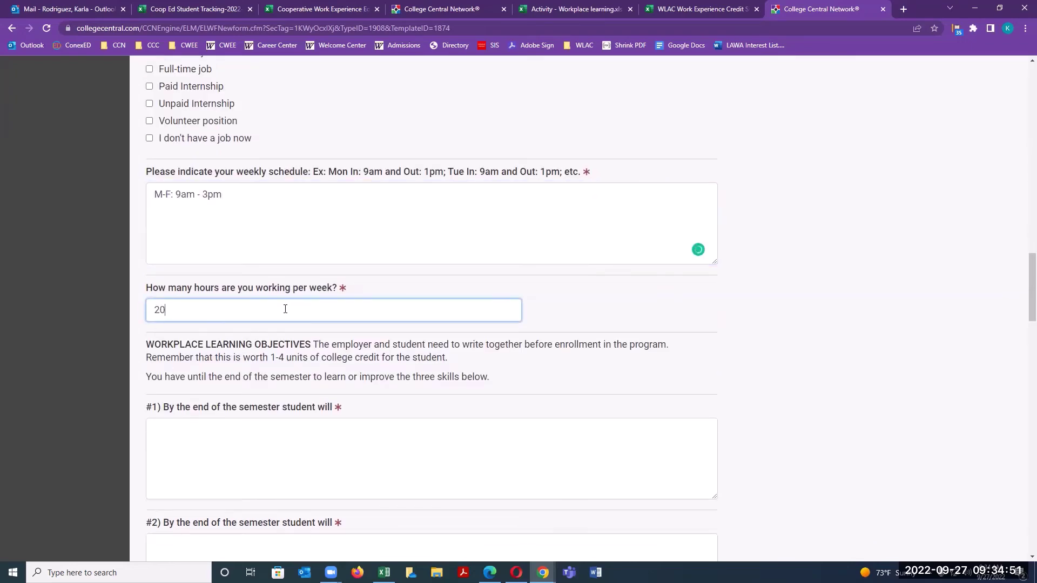
pyautogui.scroll(-5, 264, 311)
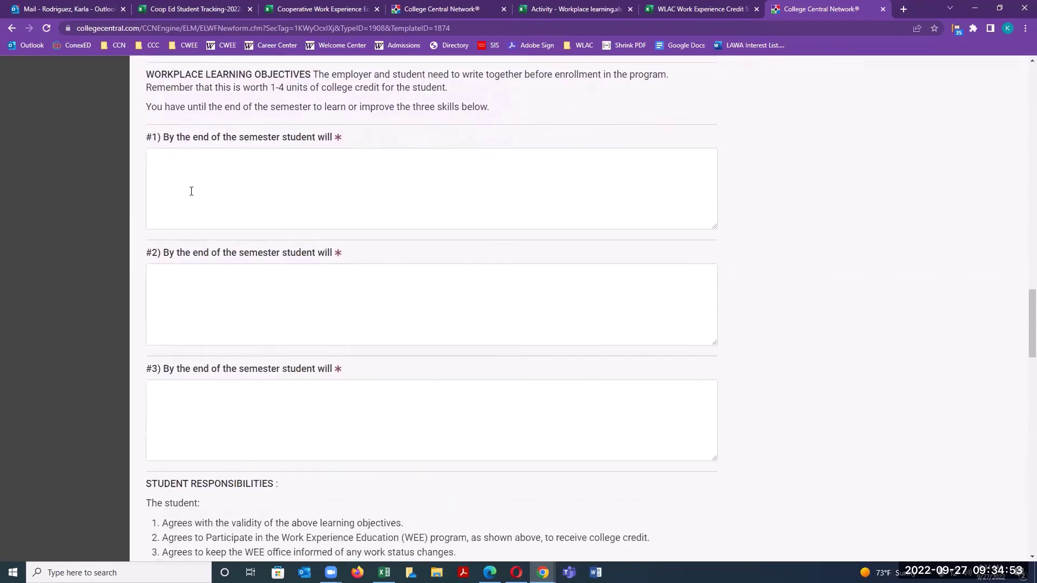
# Fill learning objectives #1–#3: improve customer service skills, improve communications skills, read my emails more often.
pyautogui.click(190, 187)
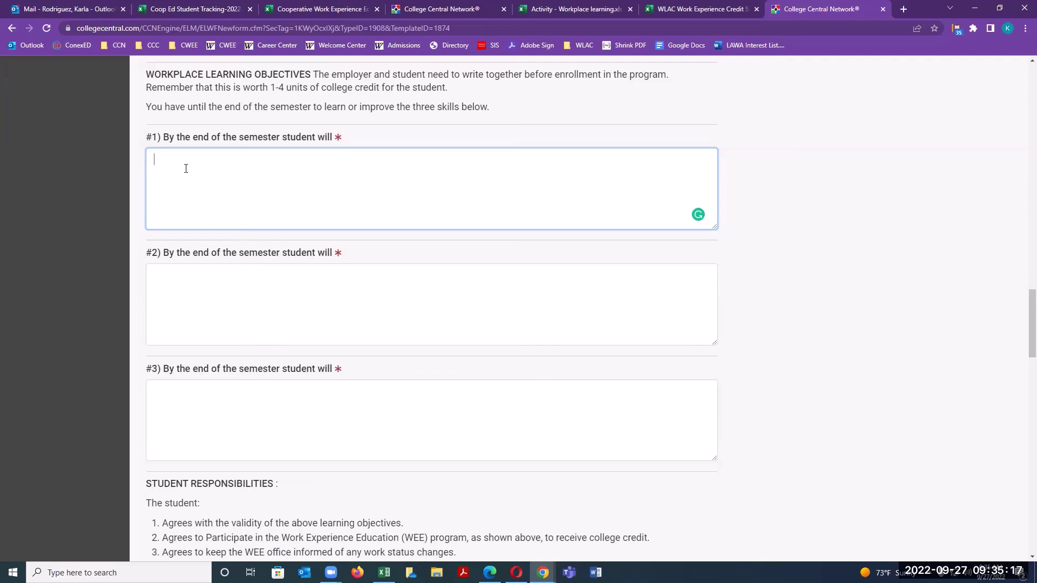
pyautogui.scroll(-1, 186, 169)
pyautogui.scroll(1, 185, 168)
pyautogui.write('improve customer servic')
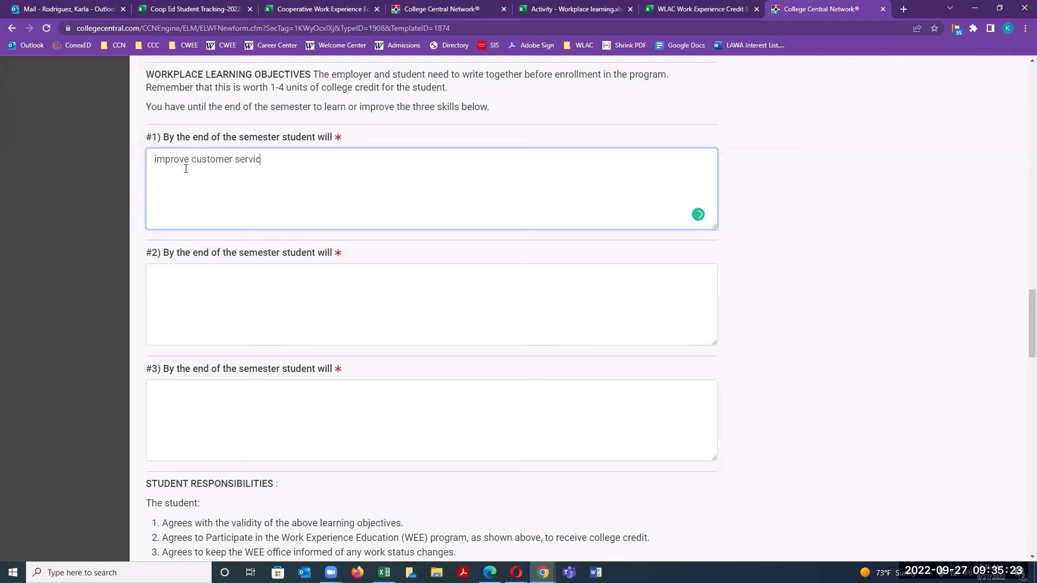
pyautogui.write('e skills')
pyautogui.click(251, 288)
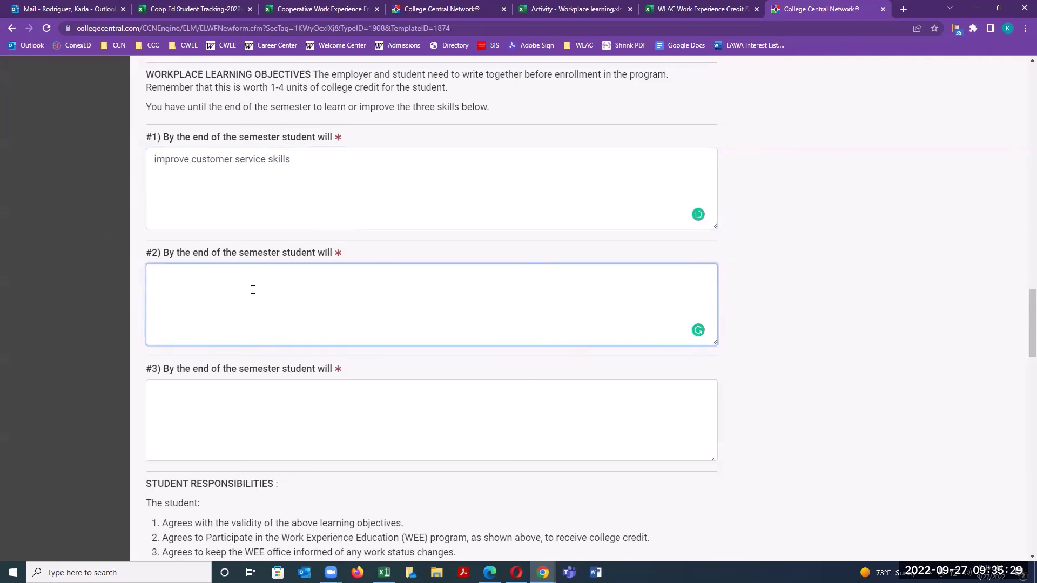
pyautogui.write('improve communications skills')
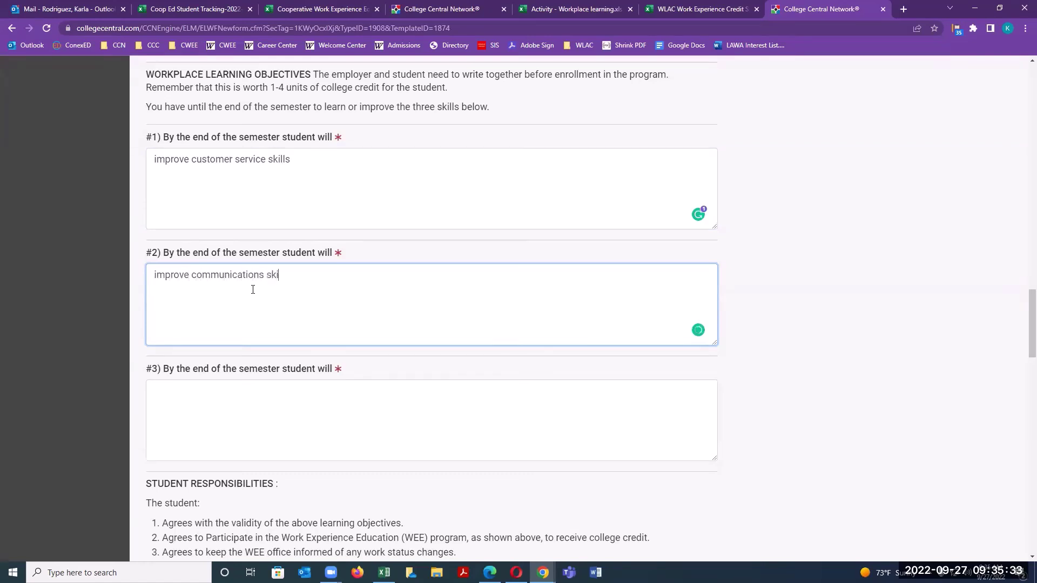
pyautogui.click(270, 396)
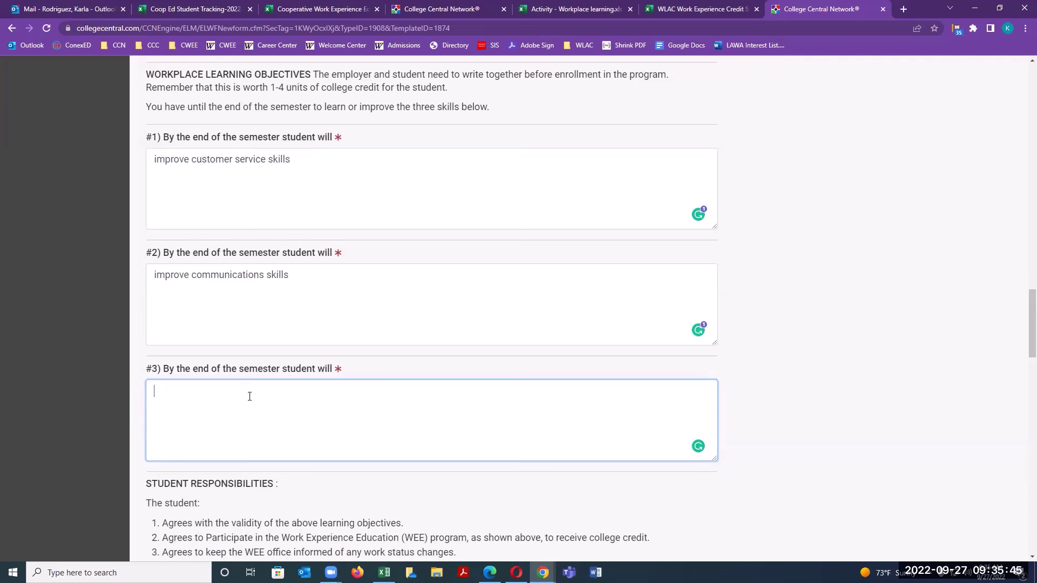
pyautogui.write('read my emails more often')
pyautogui.scroll(-1, 342, 338)
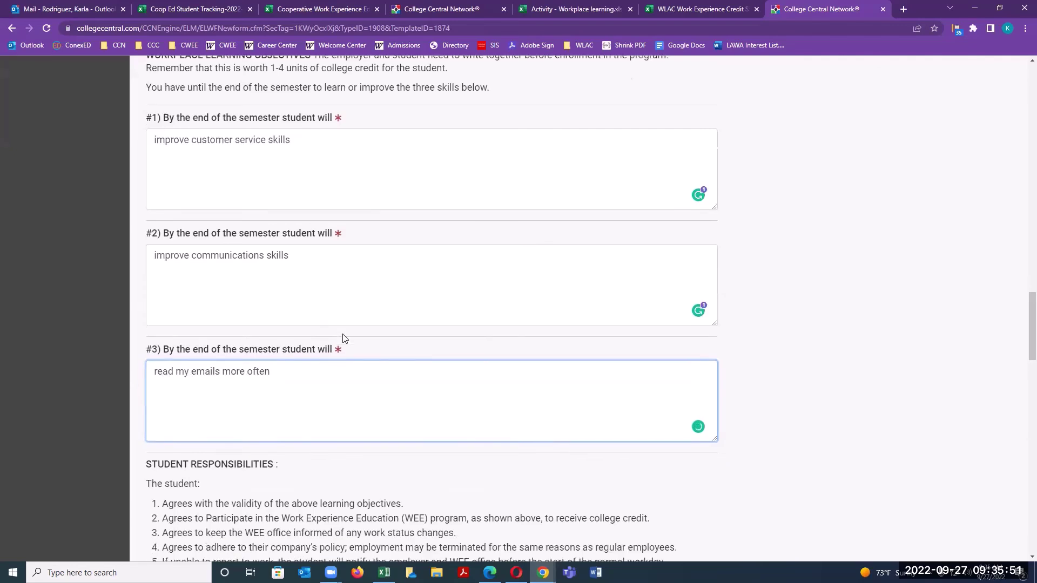
# Select 'I agree' under Agreement Terms and move down to the signature section.
pyautogui.scroll(-9, 343, 338)
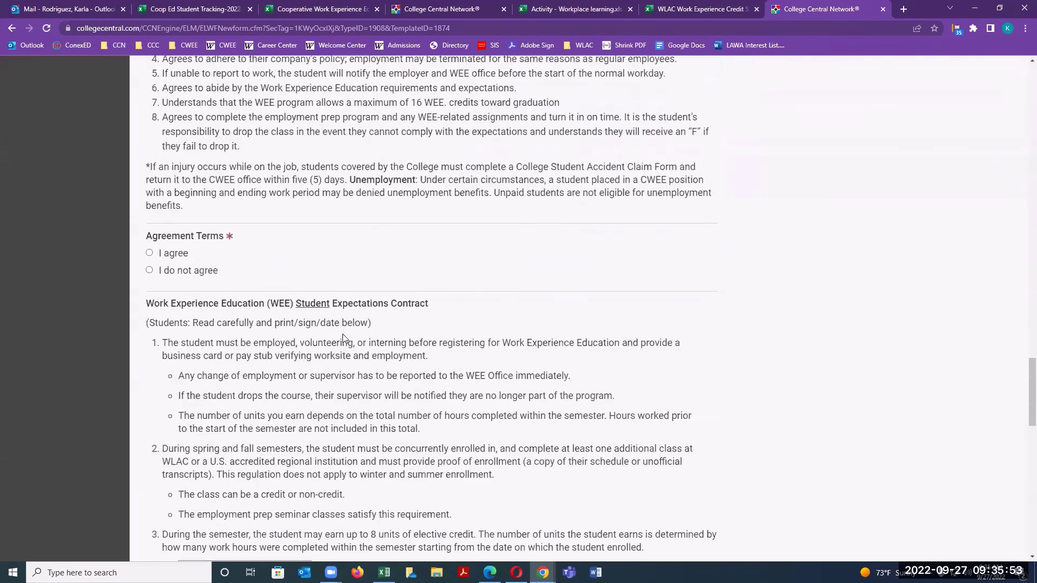
pyautogui.scroll(2, 342, 335)
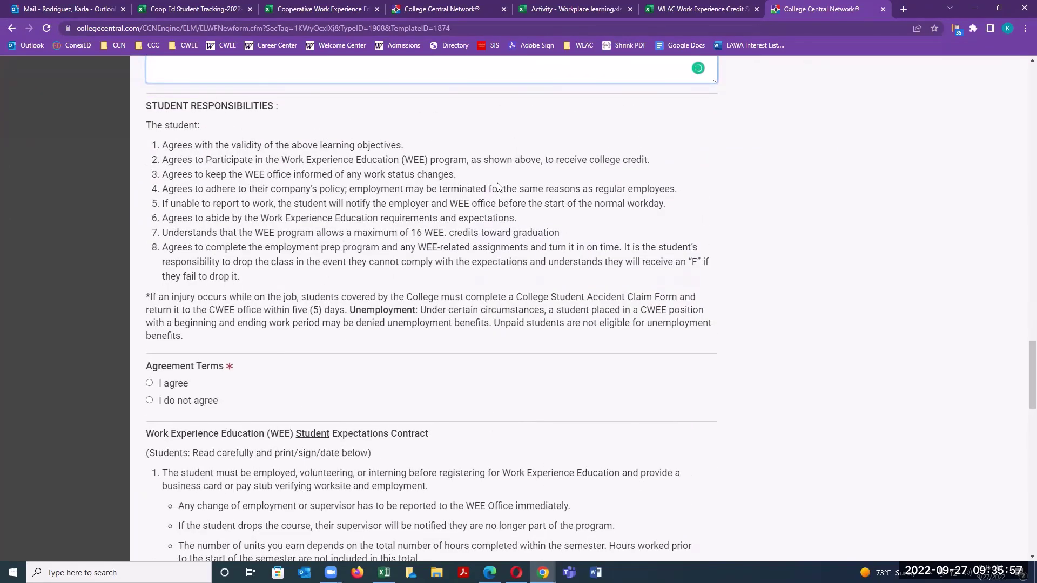
pyautogui.click(150, 383)
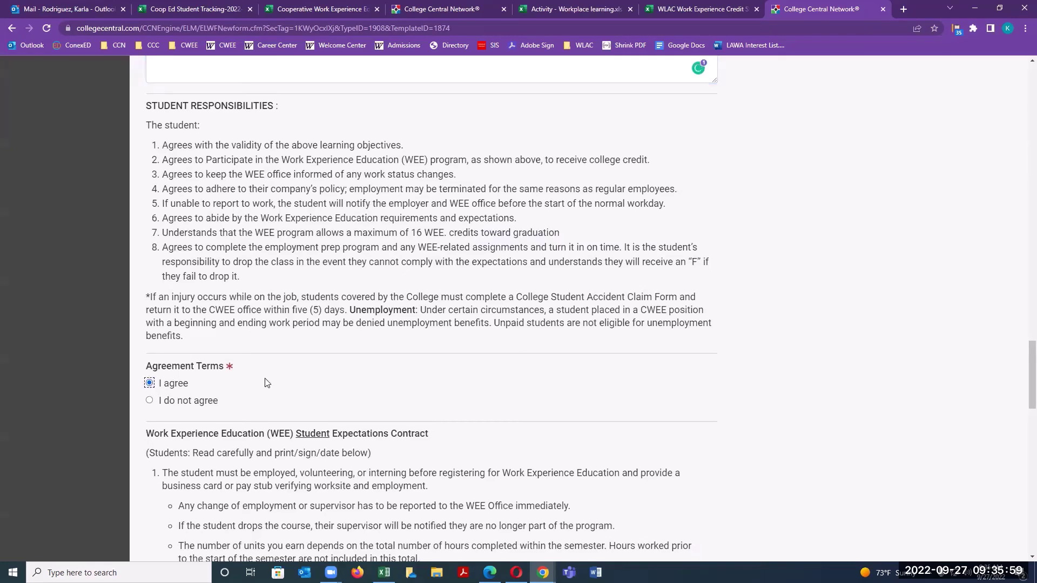
pyautogui.scroll(-5, 291, 237)
pyautogui.scroll(-1, 300, 239)
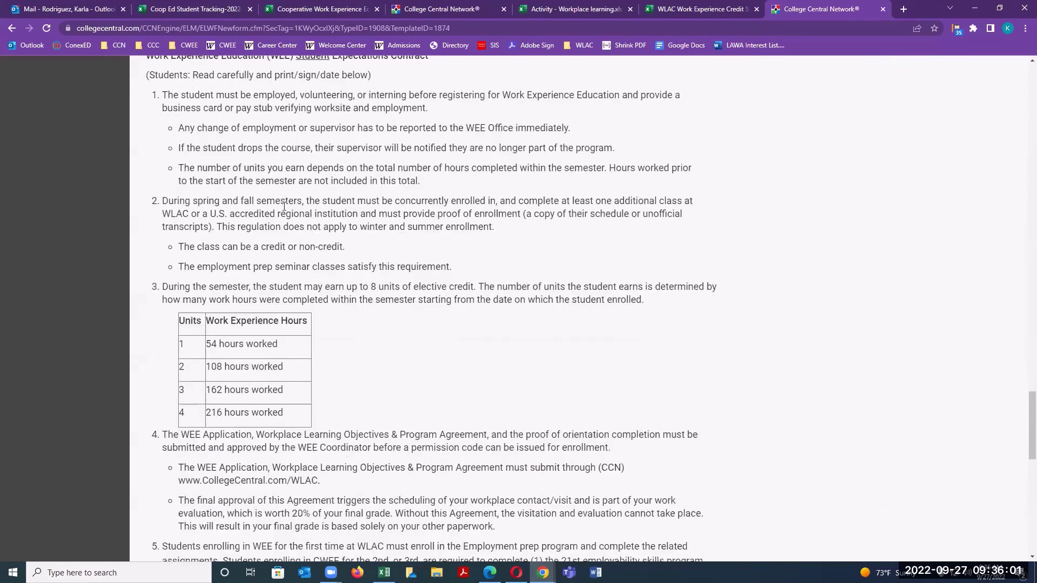
pyautogui.scroll(1, 292, 128)
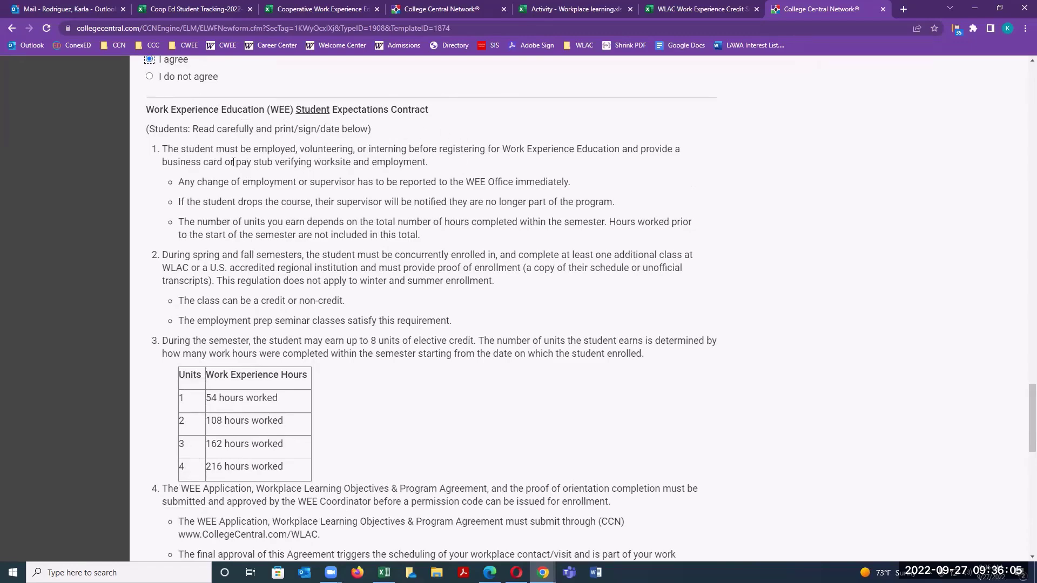
pyautogui.scroll(-11, 247, 178)
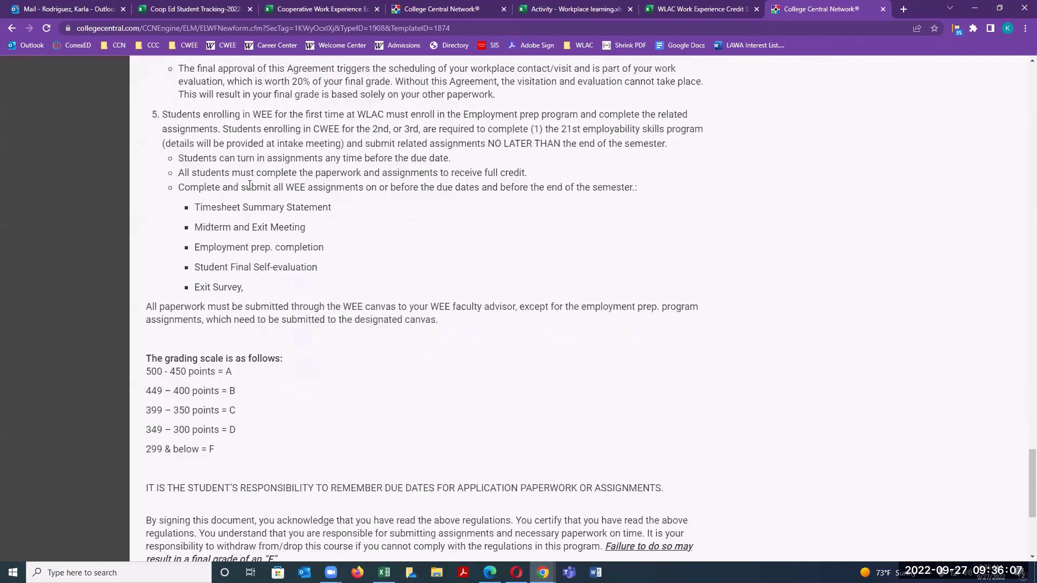
pyautogui.scroll(-1, 269, 202)
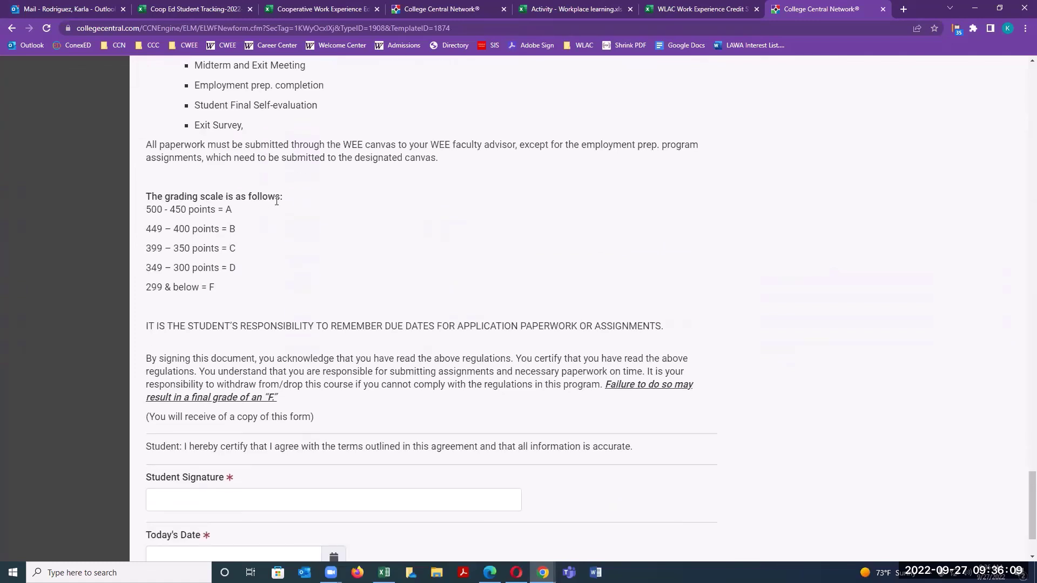
pyautogui.scroll(1, 301, 197)
pyautogui.scroll(-2, 301, 195)
pyautogui.scroll(-1, 301, 195)
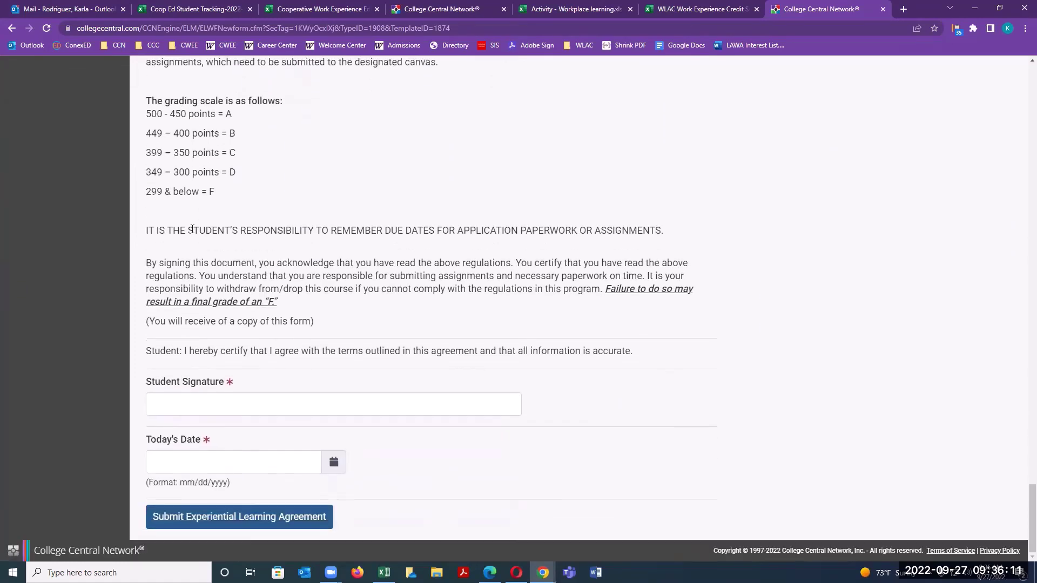
# Sign with the student's full name and set the date to 09/27/2022.
pyautogui.click(191, 409)
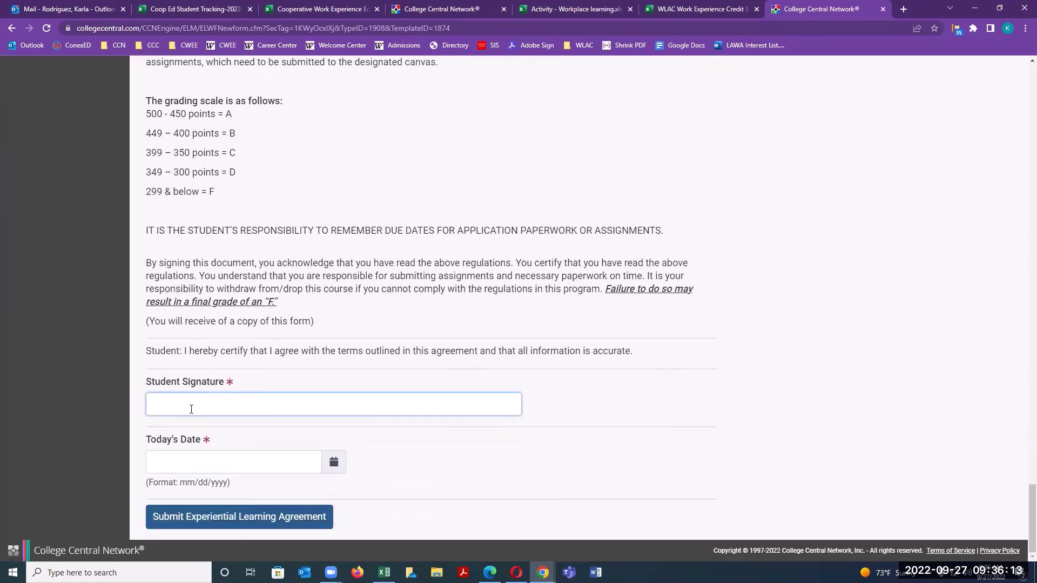
pyautogui.write('KARL')
pyautogui.press('BackSpace')
pyautogui.press('BackSpace')
pyautogui.press('BackSpace')
pyautogui.click(300, 463)
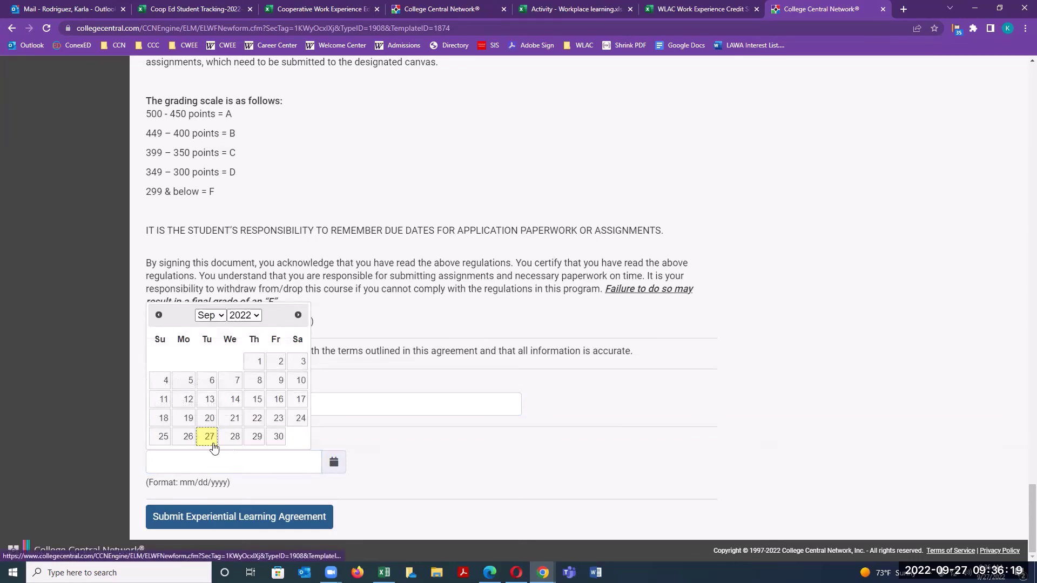
pyautogui.click(213, 444)
# Submit the agreement, check Part-time job when flagged, and resubmit with confirmation.
pyautogui.click(244, 521)
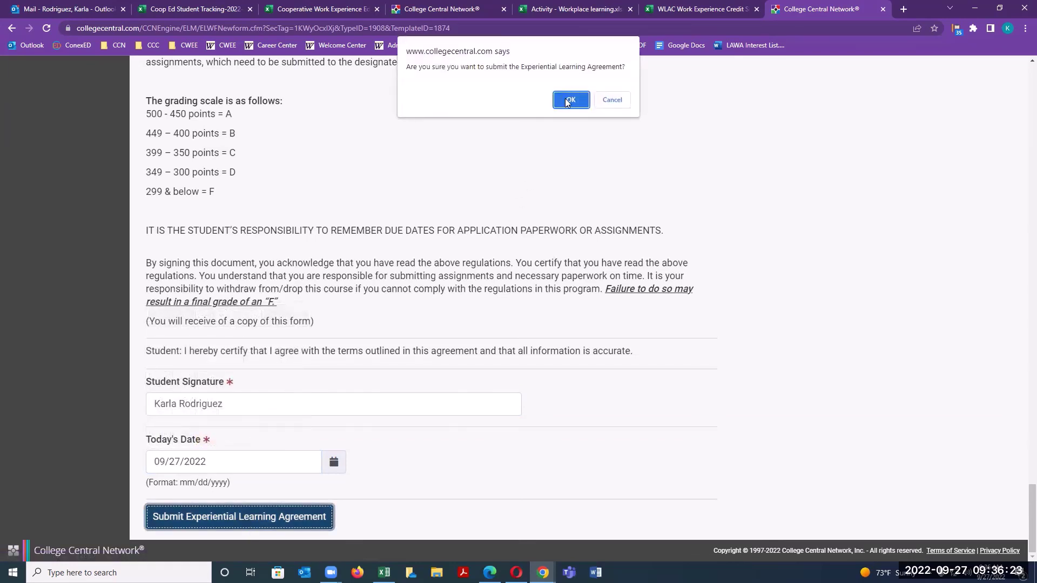
pyautogui.click(570, 100)
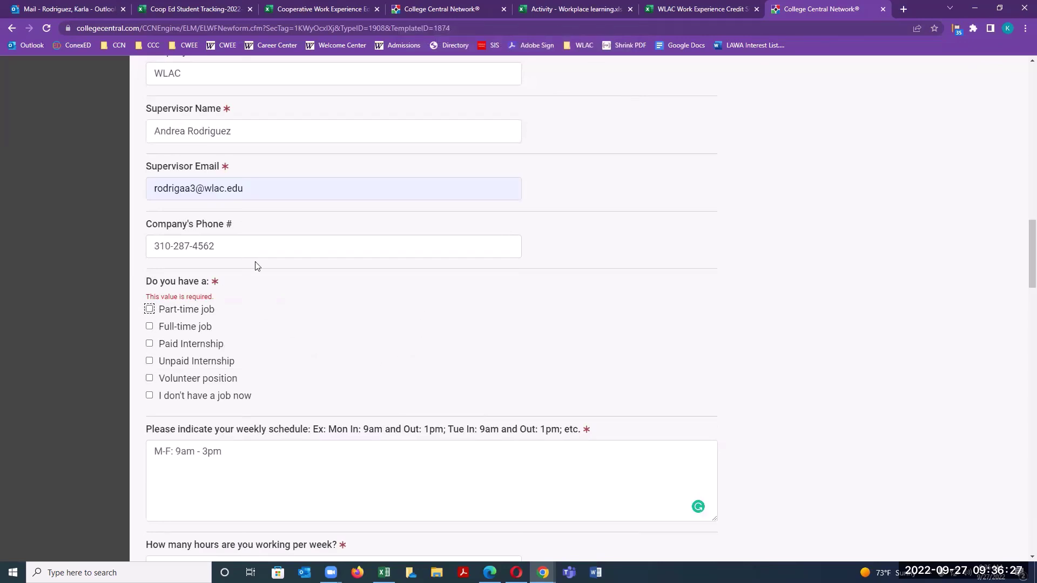
pyautogui.click(149, 309)
pyautogui.scroll(-5, 270, 327)
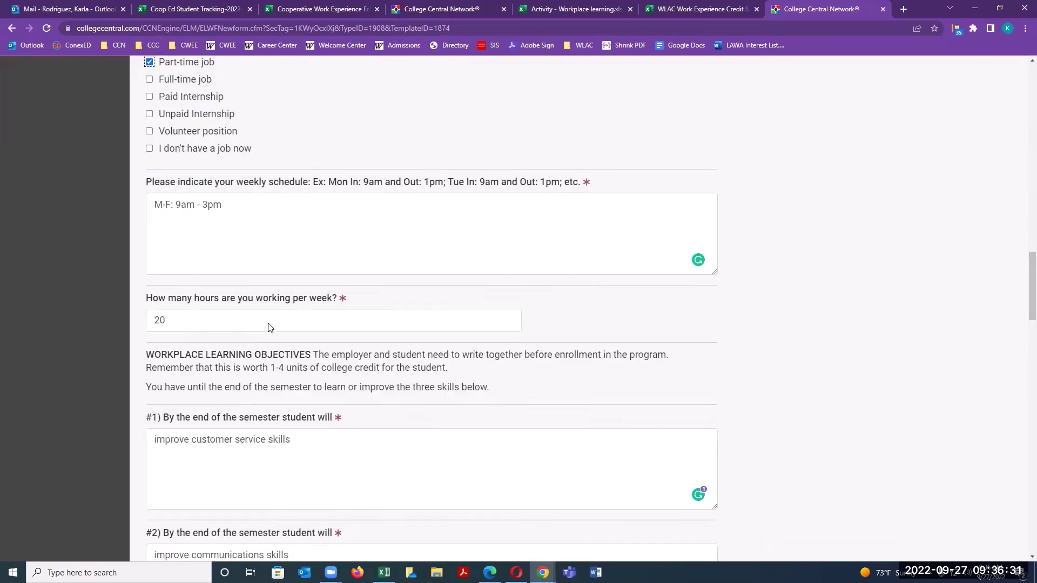
pyautogui.scroll(-20, 270, 327)
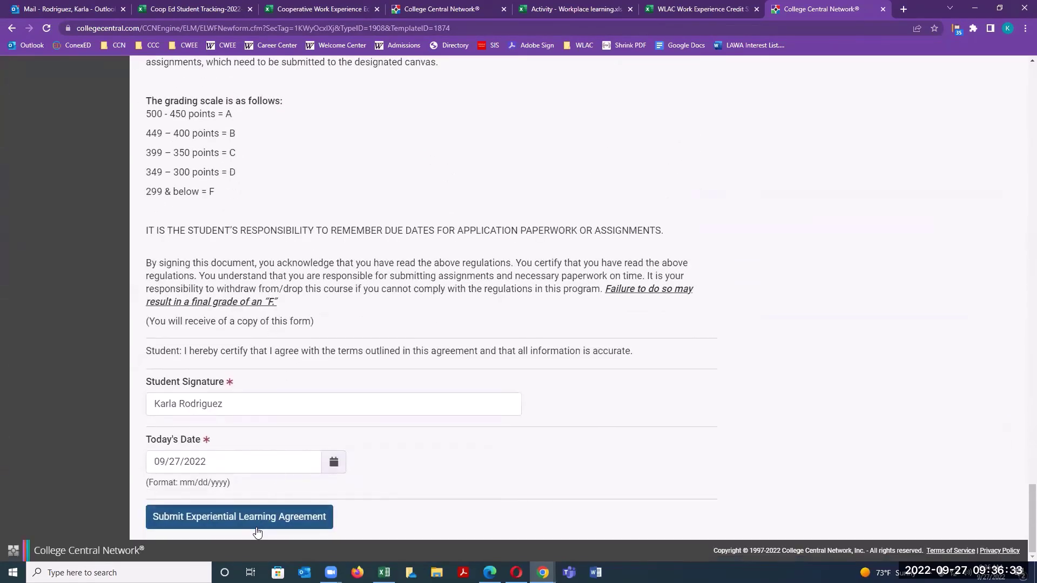
pyautogui.click(257, 533)
pyautogui.click(570, 101)
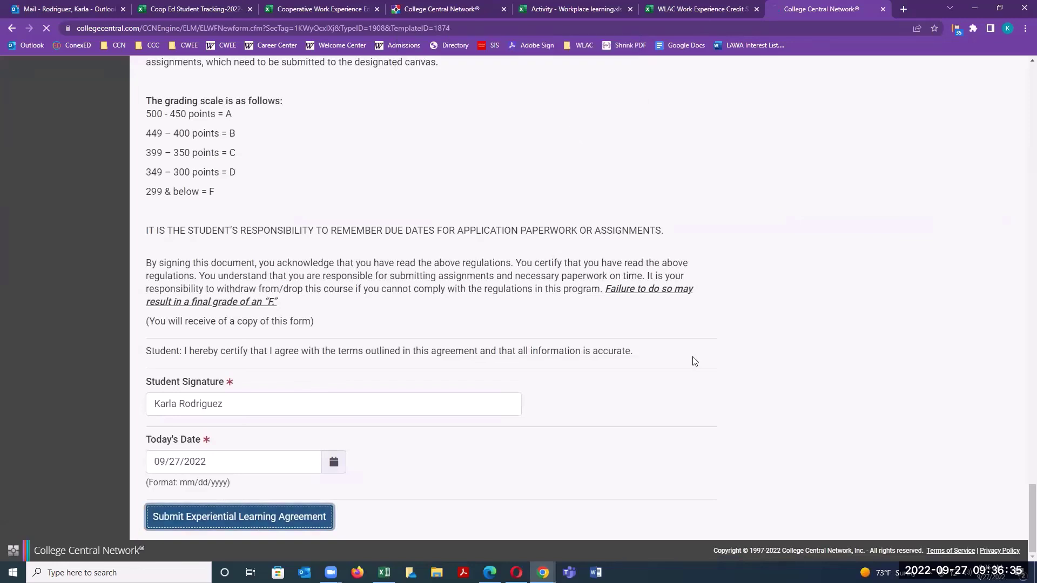